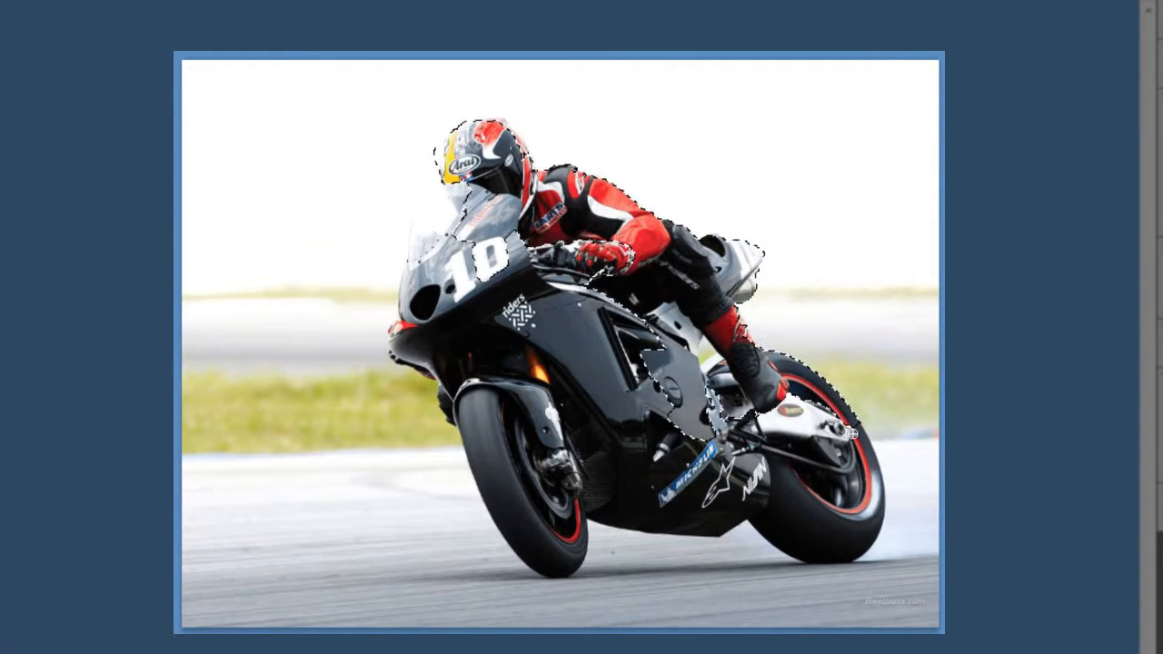
Step: Extend the quick selection over the rear wheel, lower fairing, front wheel and windscreen to cover the whole motorcycle and rider
drag(871, 516, 836, 554)
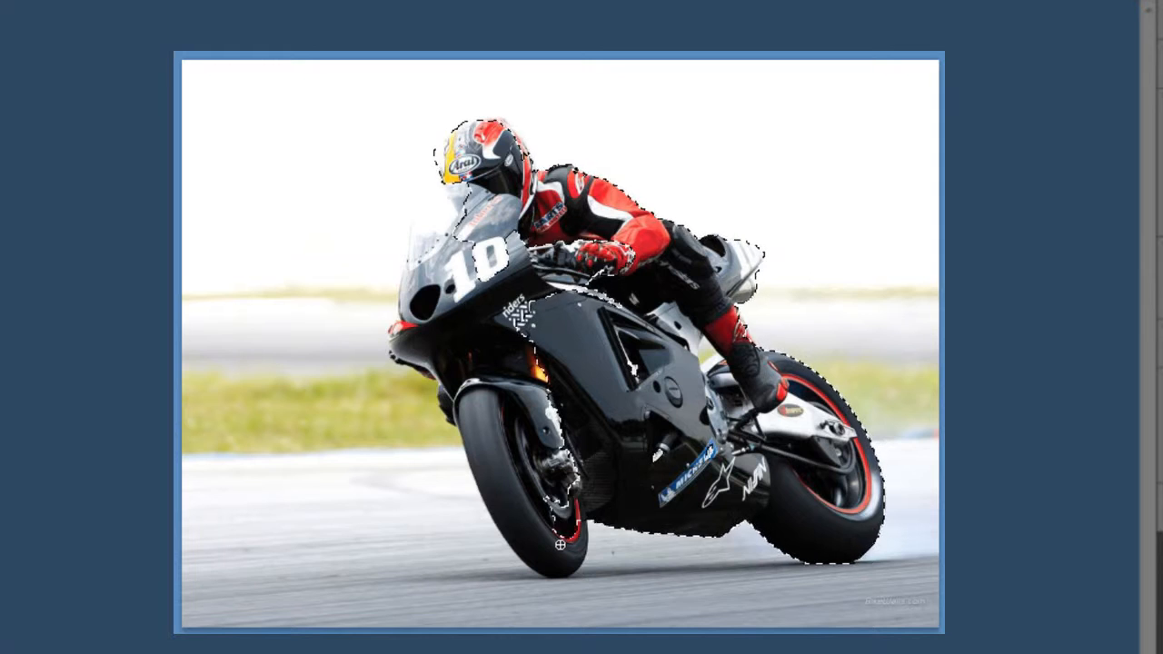
mouse_move(559, 545)
mouse_down()
mouse_move(507, 423)
mouse_move(466, 384)
mouse_move(446, 385)
mouse_move(451, 409)
mouse_move(419, 340)
mouse_move(398, 327)
mouse_move(391, 339)
mouse_move(414, 331)
mouse_move(418, 284)
mouse_up()
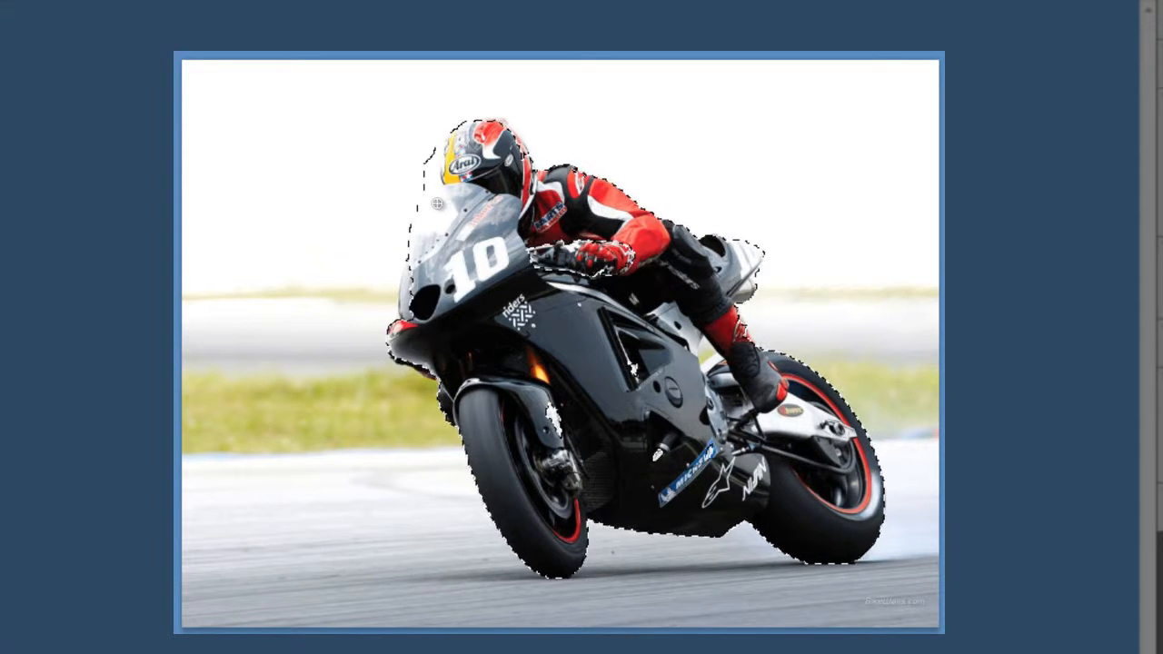
drag(412, 284, 407, 305)
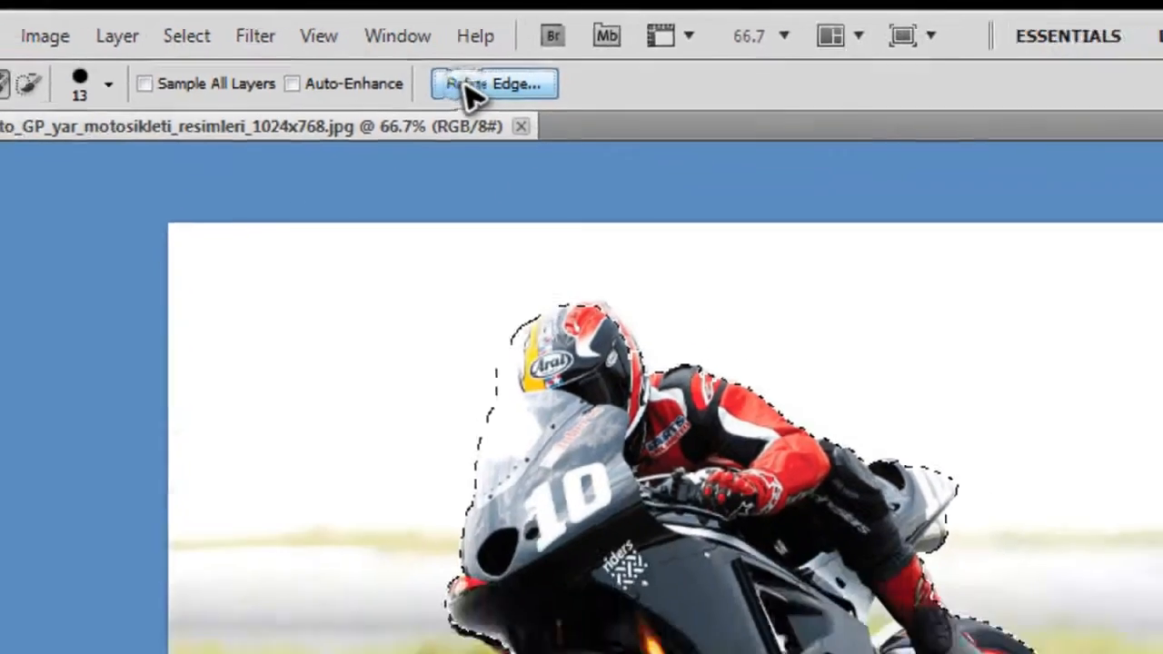
Step: Open Refine Edge for the motorcycle selection and set its view mode to On Black
click(425, 68)
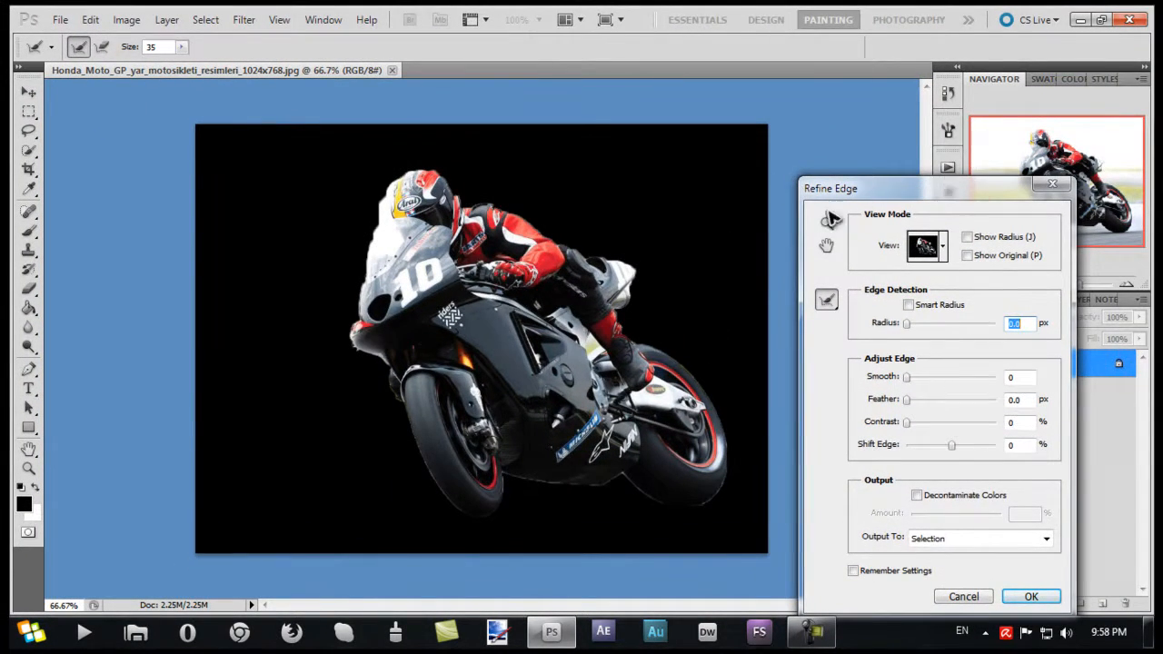
click(1063, 185)
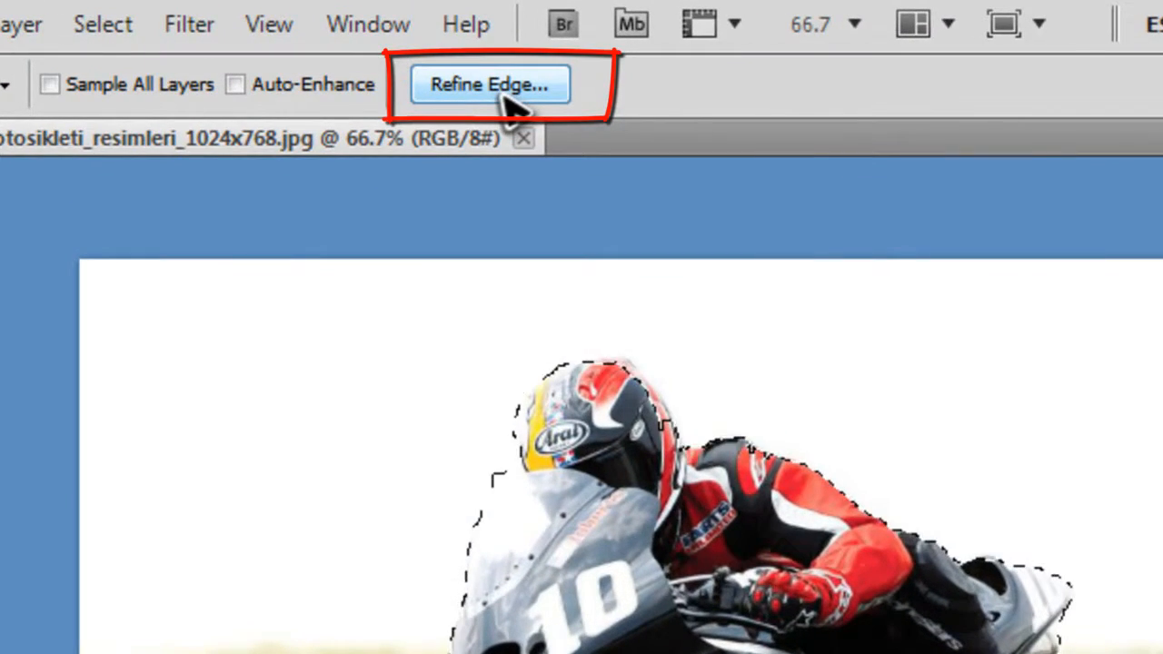
click(459, 80)
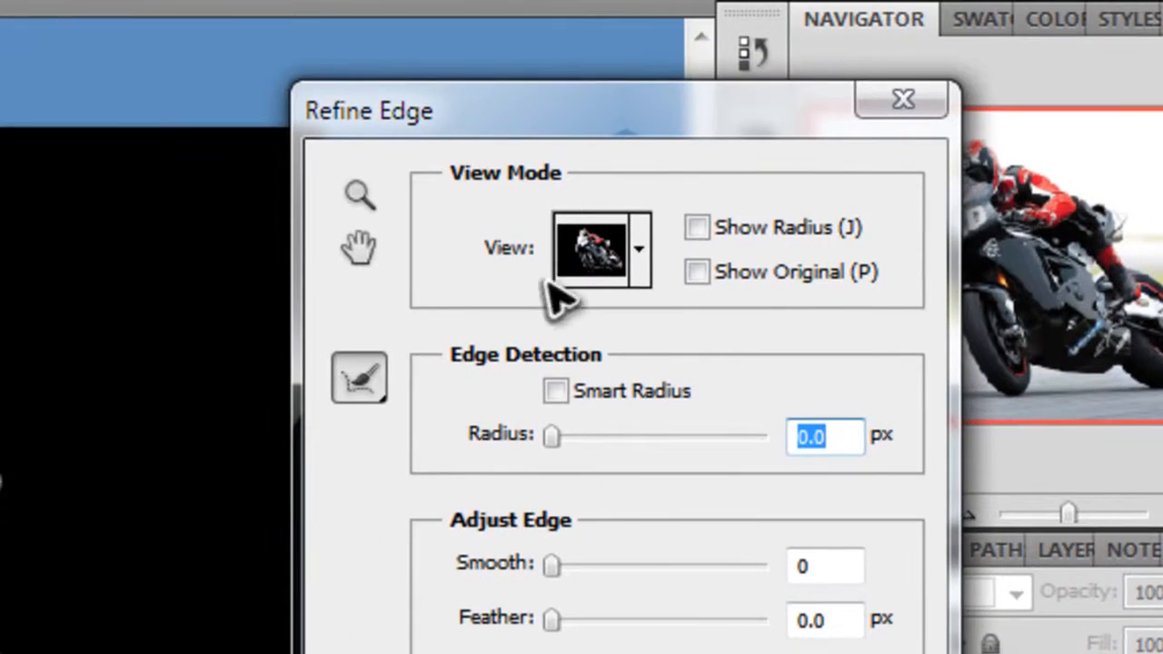
click(639, 252)
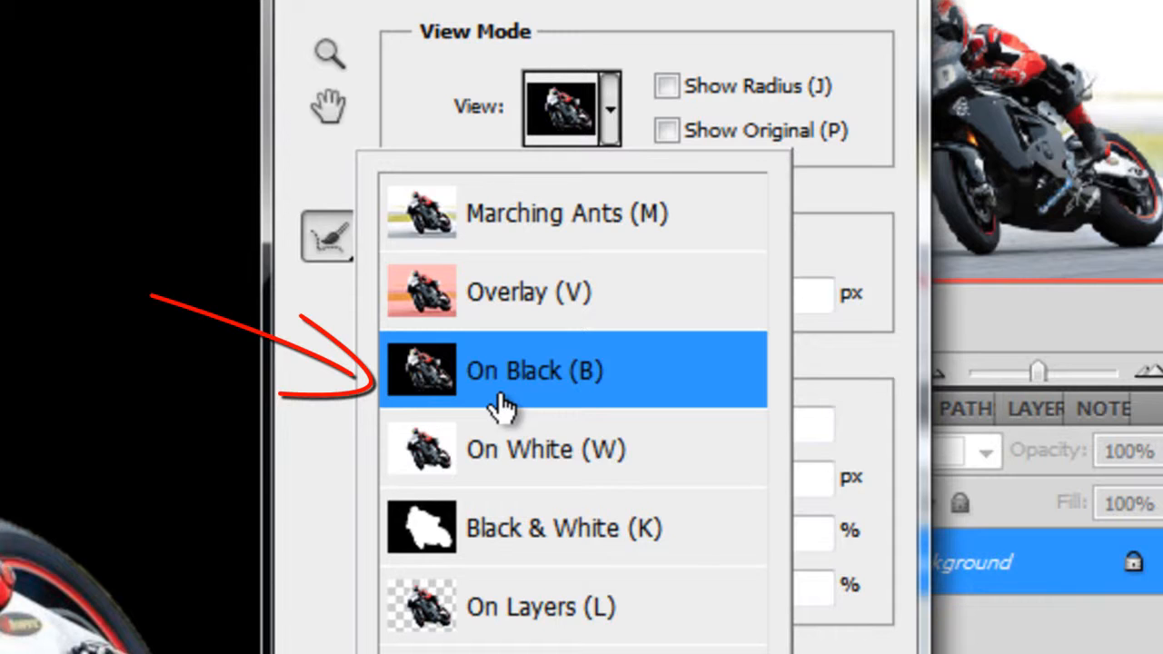
click(503, 406)
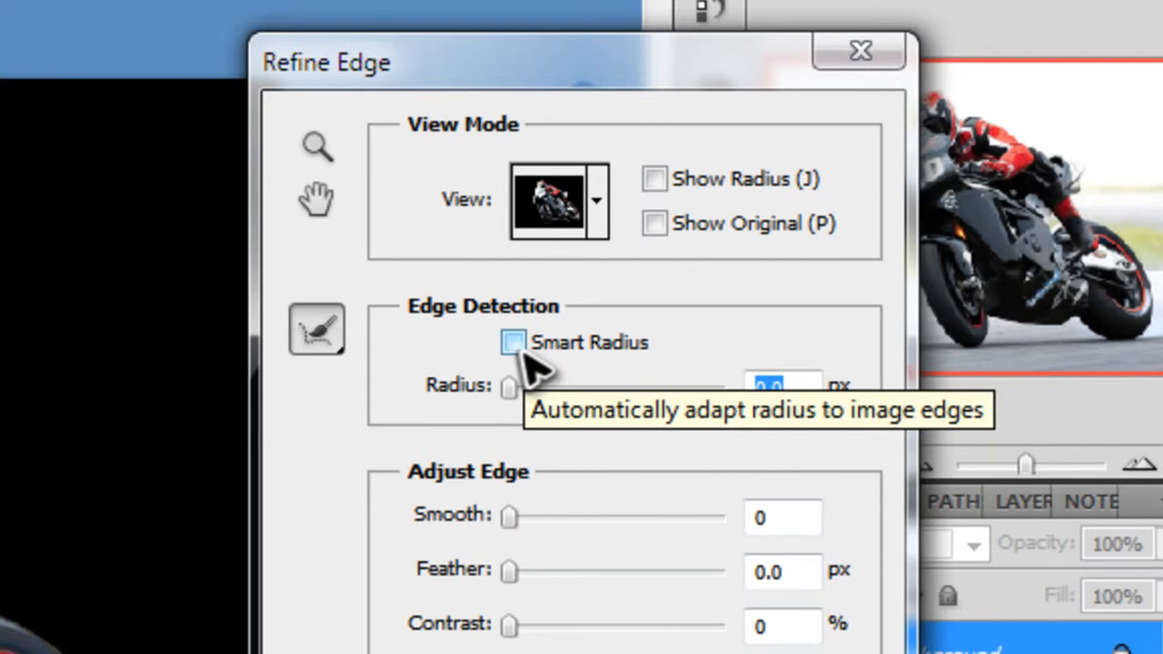
Step: Enable Smart Radius for edge detection and set the radius to 7.5 px
click(523, 352)
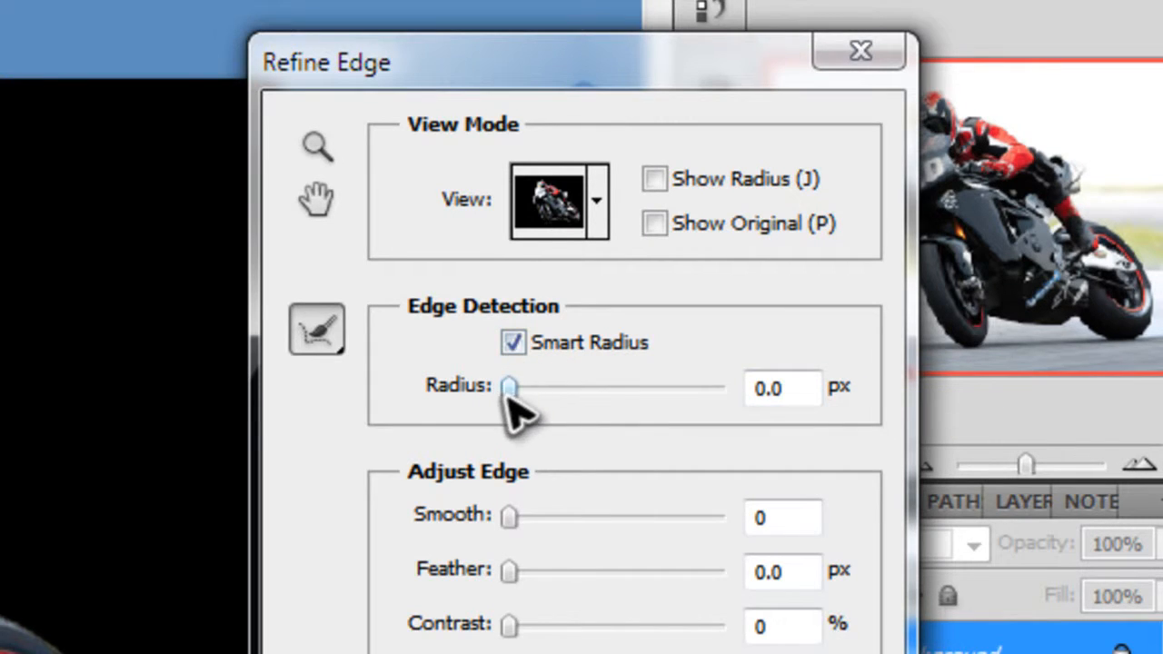
drag(509, 387, 552, 390)
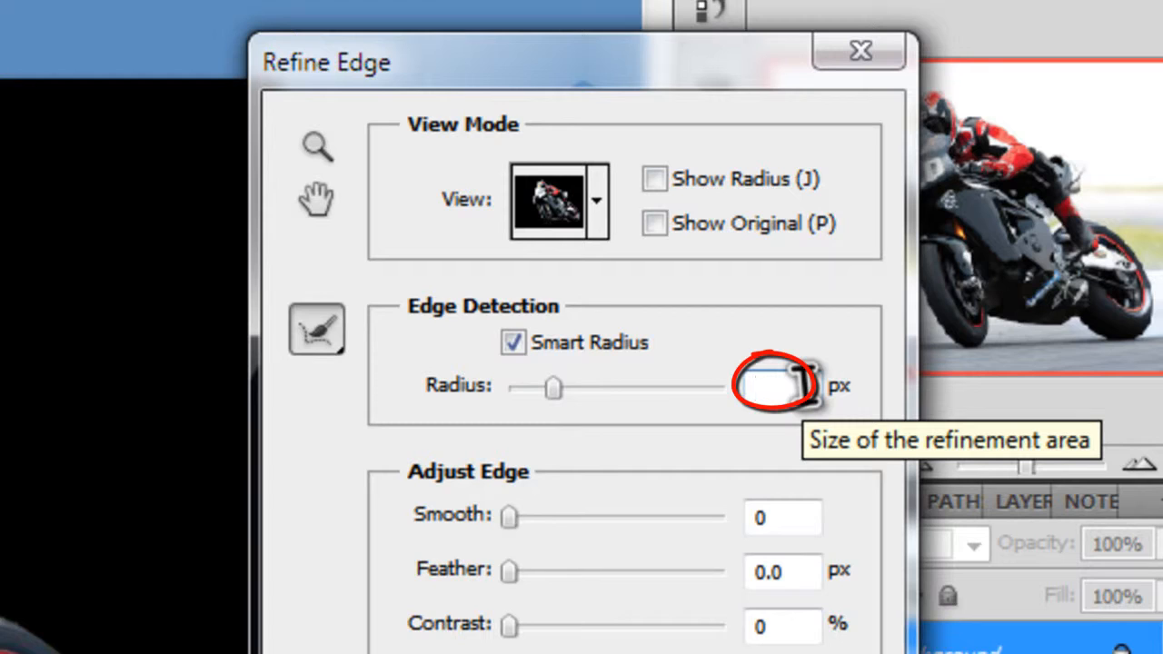
text(7)
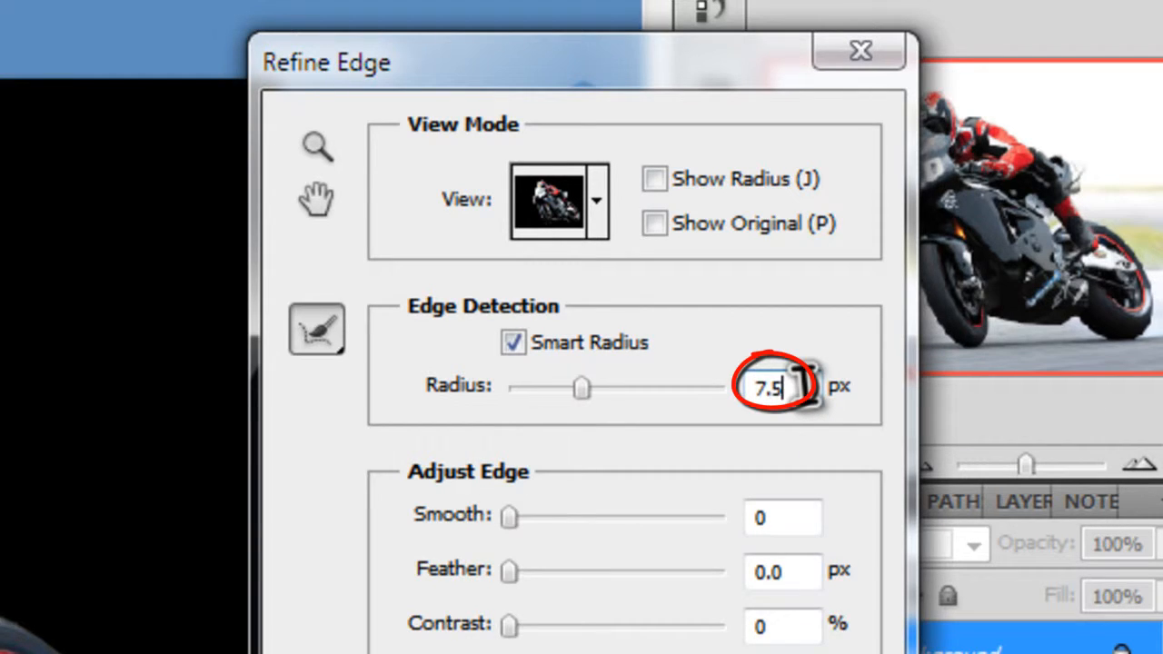
text(.5)
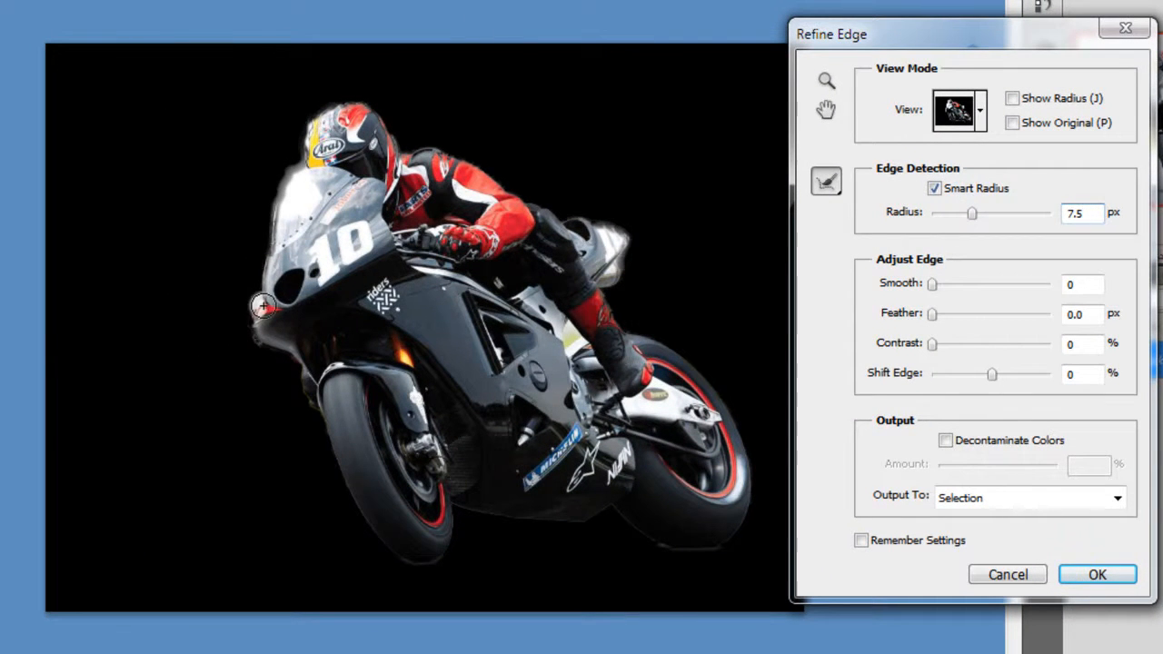
Step: Brush the edge refinement along the windscreen, helmet, rider's back, exhaust, rear wheel and front fairing outline
mouse_move(261, 277)
mouse_down()
mouse_move(290, 168)
mouse_move(419, 102)
mouse_move(371, 143)
mouse_move(329, 148)
mouse_move(312, 142)
mouse_move(332, 106)
mouse_move(368, 110)
mouse_move(401, 157)
mouse_move(475, 175)
mouse_up()
drag(527, 206, 597, 221)
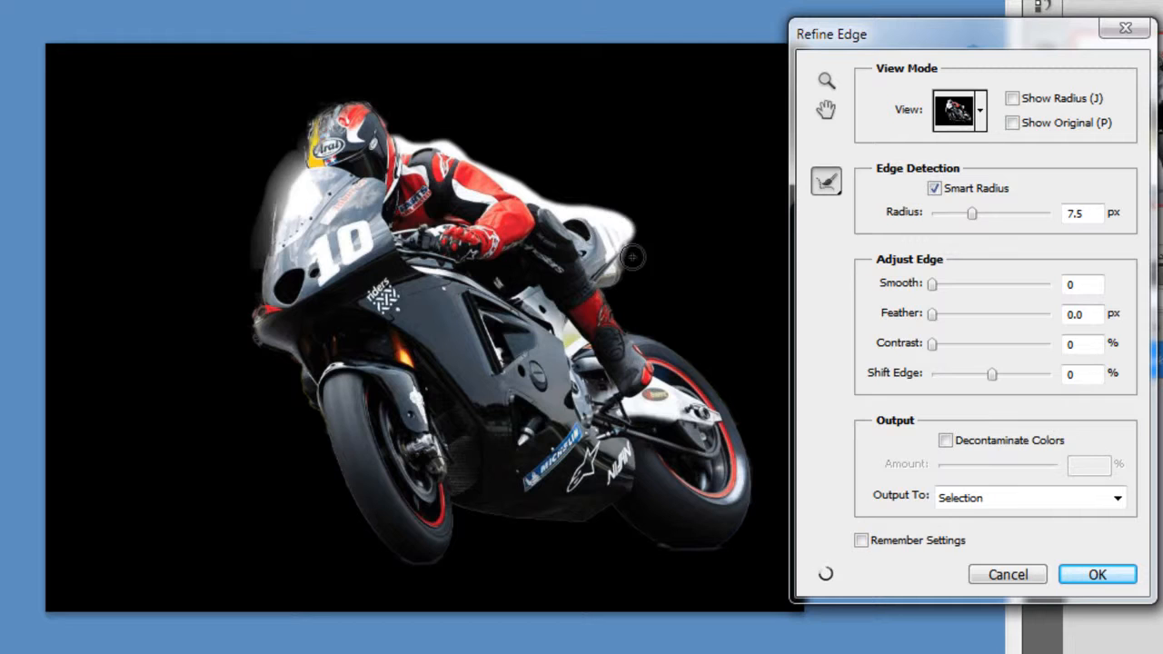
mouse_move(632, 257)
mouse_down()
mouse_move(633, 327)
mouse_move(688, 338)
mouse_move(695, 354)
mouse_up()
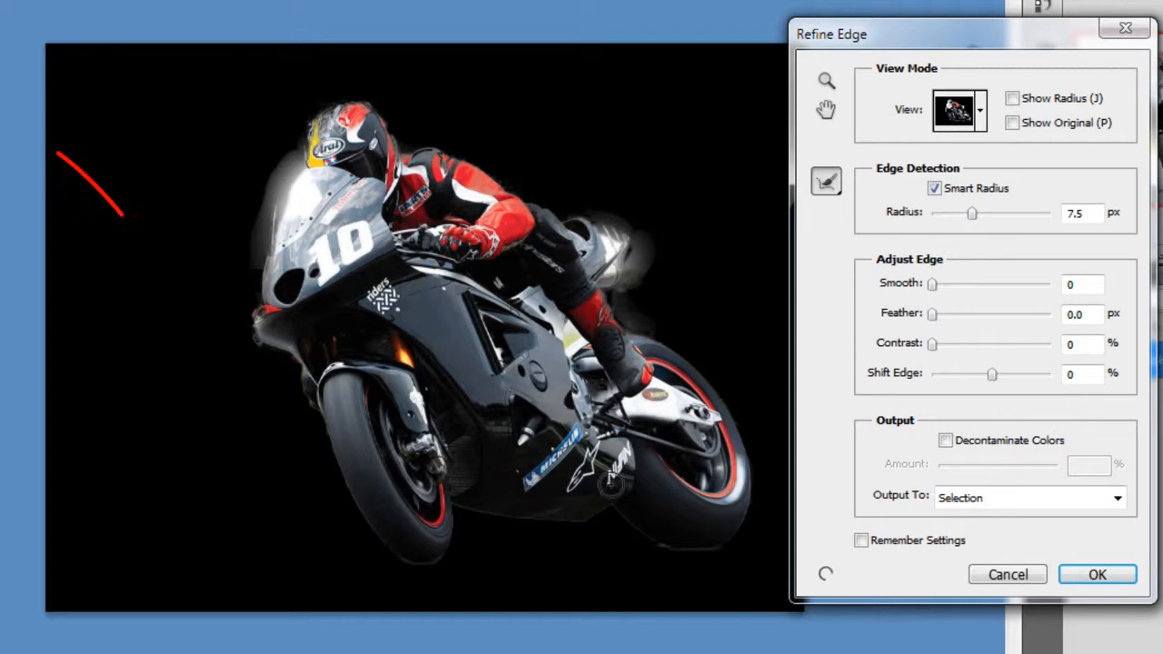
drag(288, 365, 260, 327)
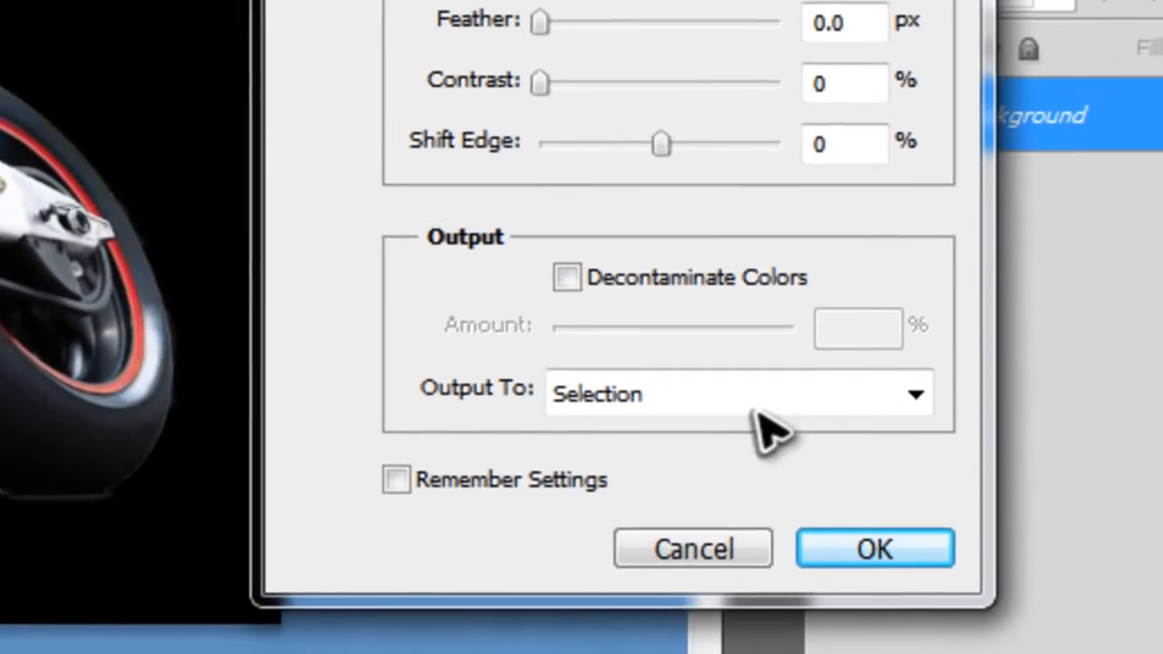
Step: Output the refined selection to a new layer and apply the edge refinement
click(1046, 497)
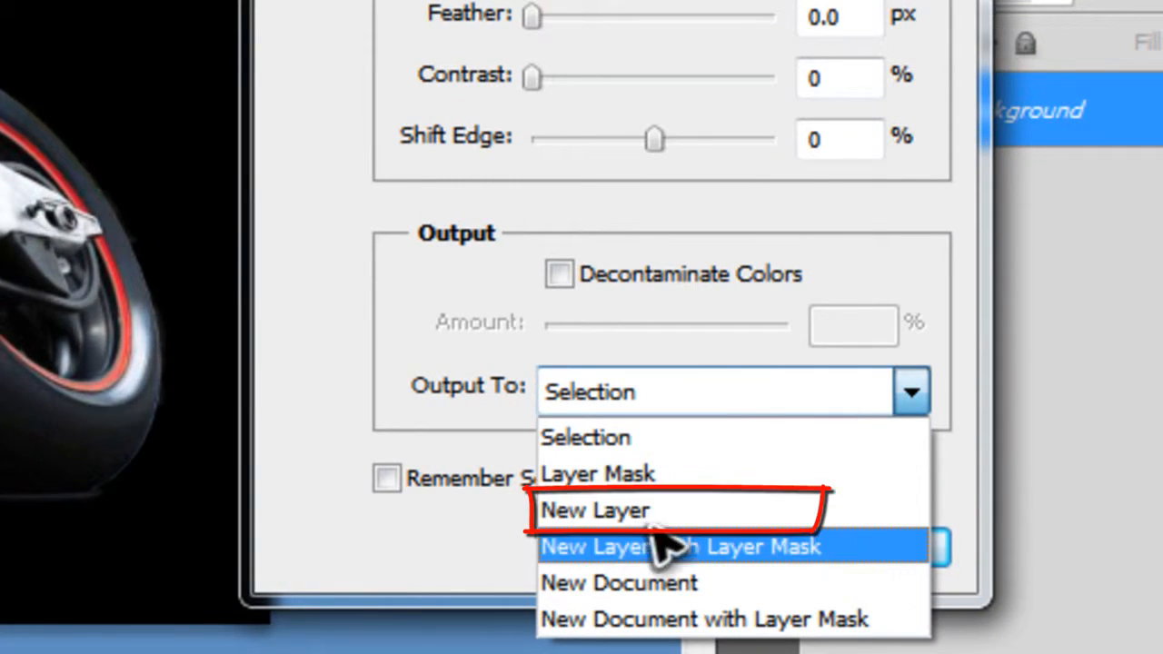
click(732, 512)
click(850, 554)
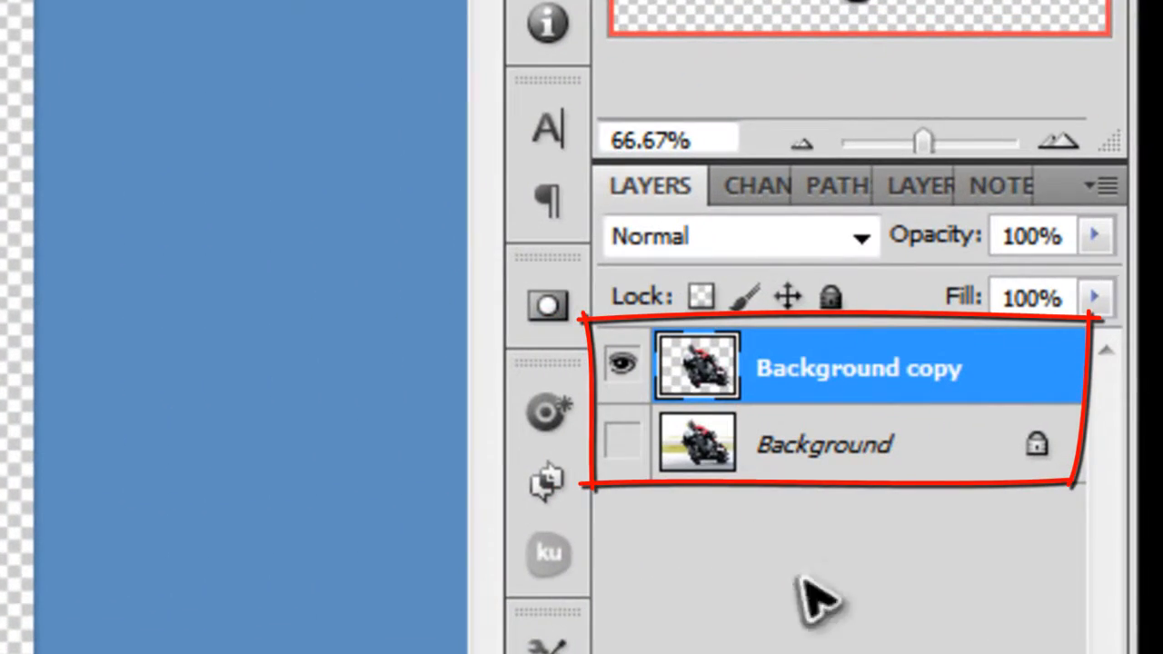
Step: Make the original Background layer visible and active, and check it by toggling the cut-out layer's visibility
click(623, 443)
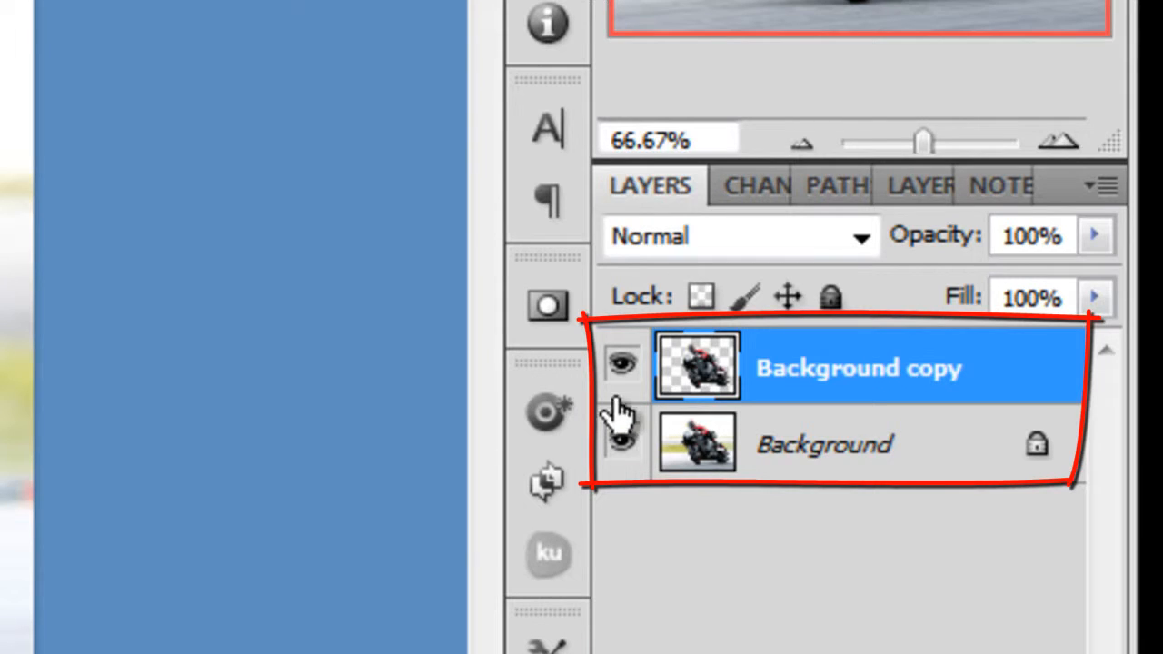
click(846, 447)
click(621, 362)
click(620, 362)
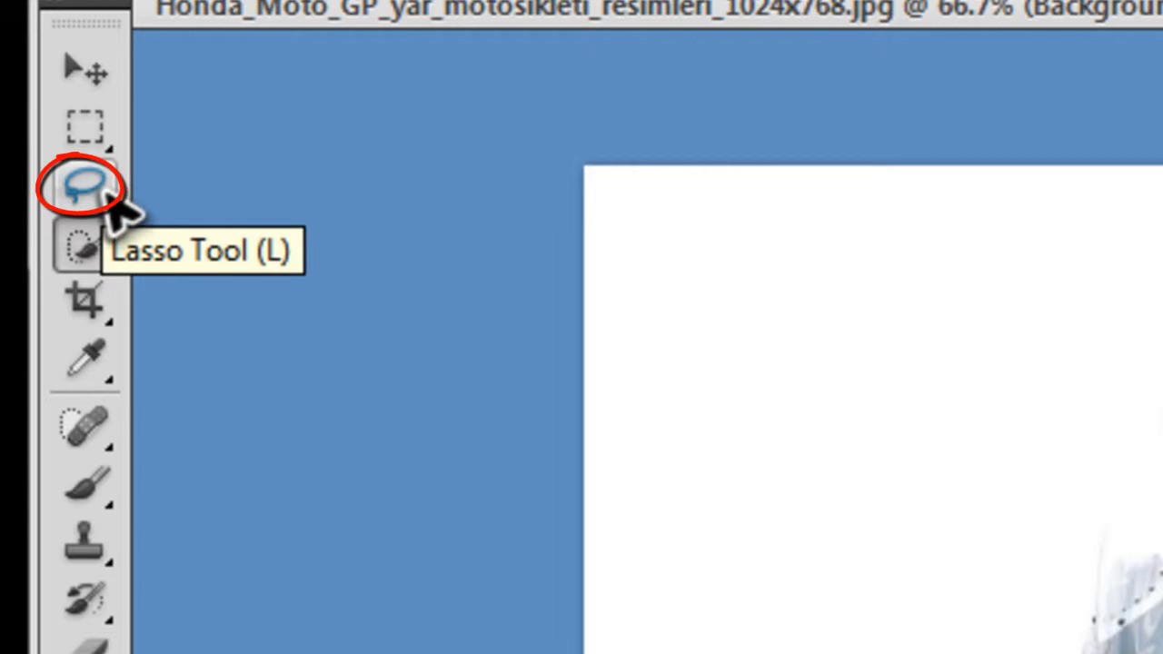
Step: Draw a loose lasso selection around the entire motorcycle and rider on the Background layer
click(107, 192)
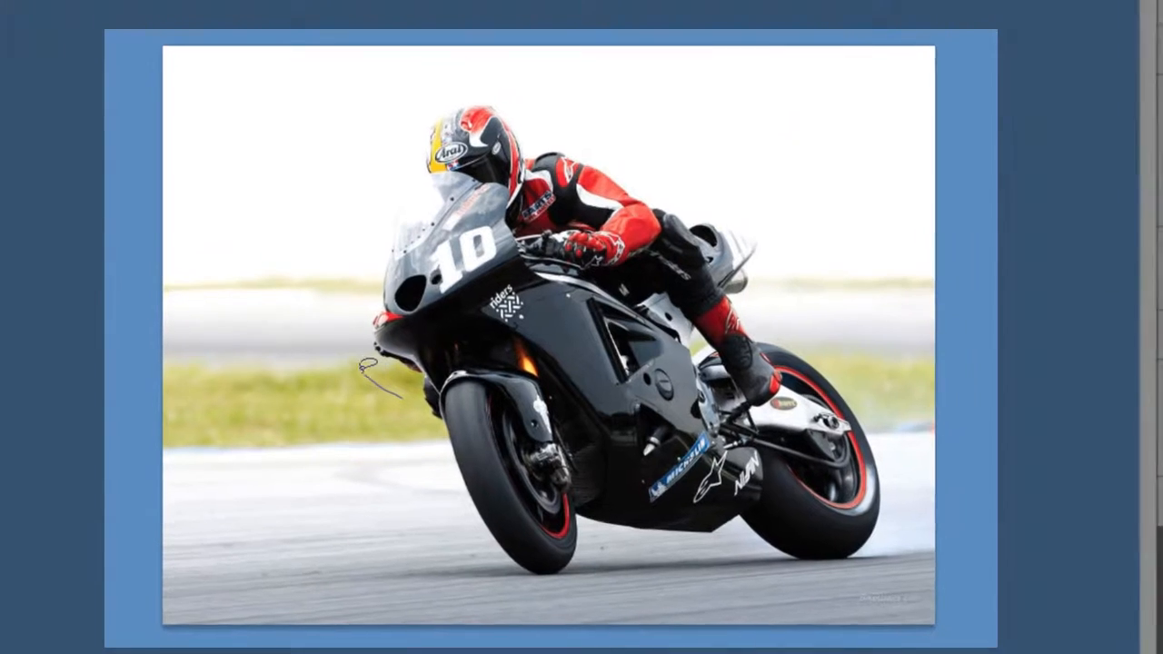
drag(377, 380, 331, 331)
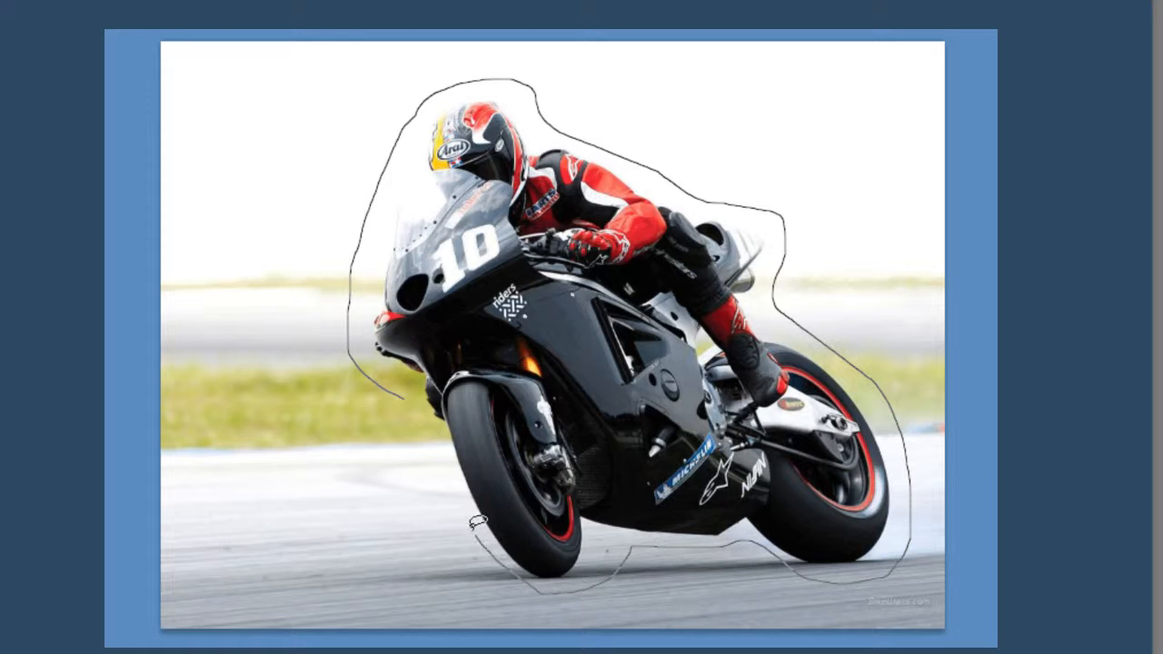
drag(414, 404, 391, 386)
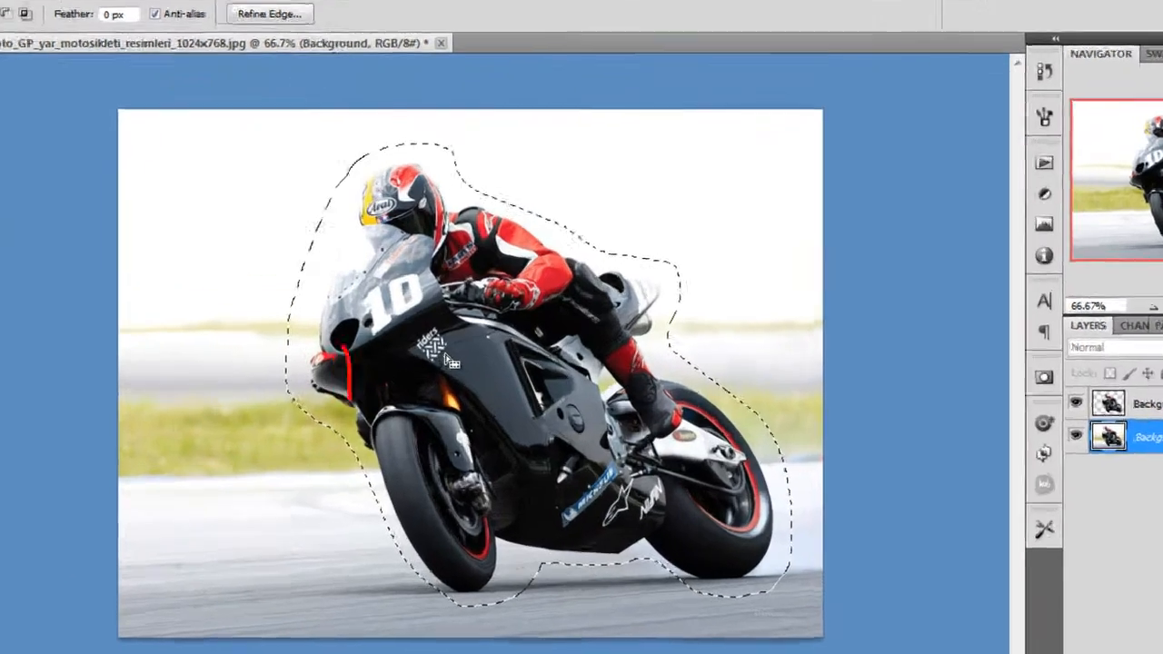
Step: Fill the lassoed area using Content-Aware contents with Normal blending mode and 100% opacity
right_click(455, 320)
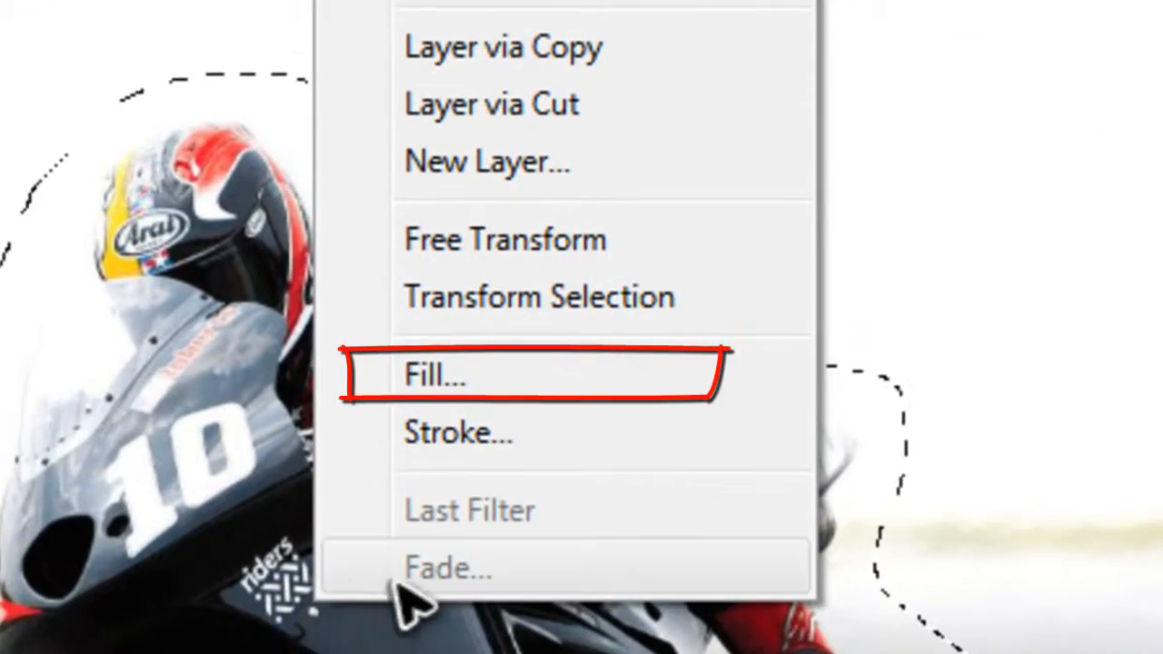
click(550, 386)
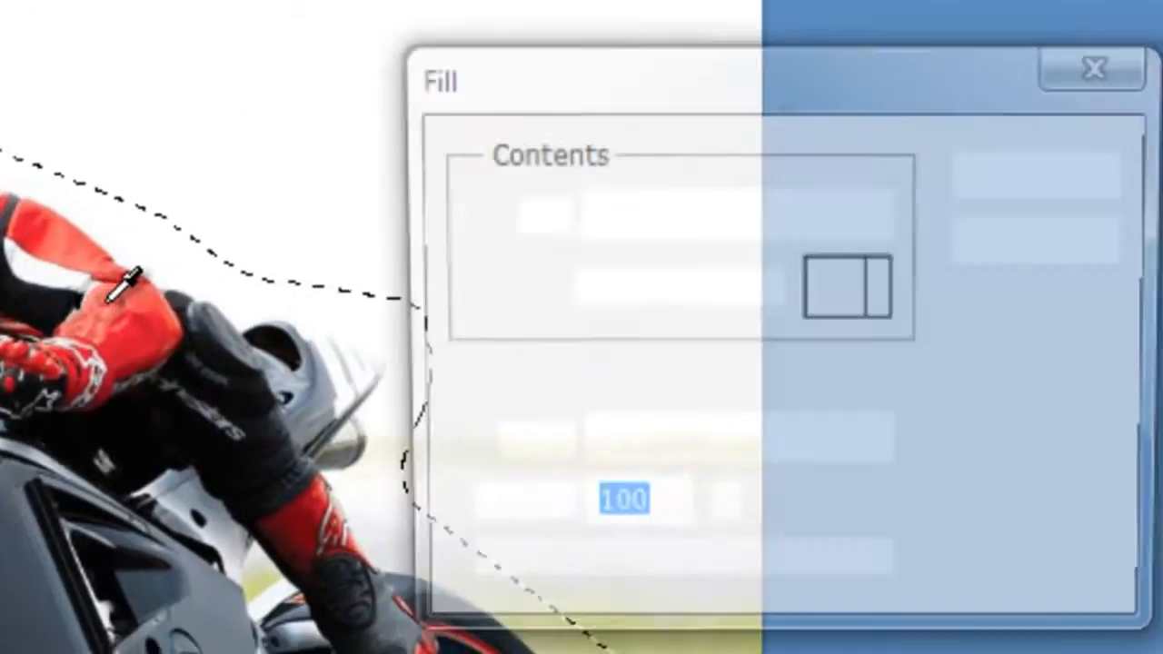
click(636, 186)
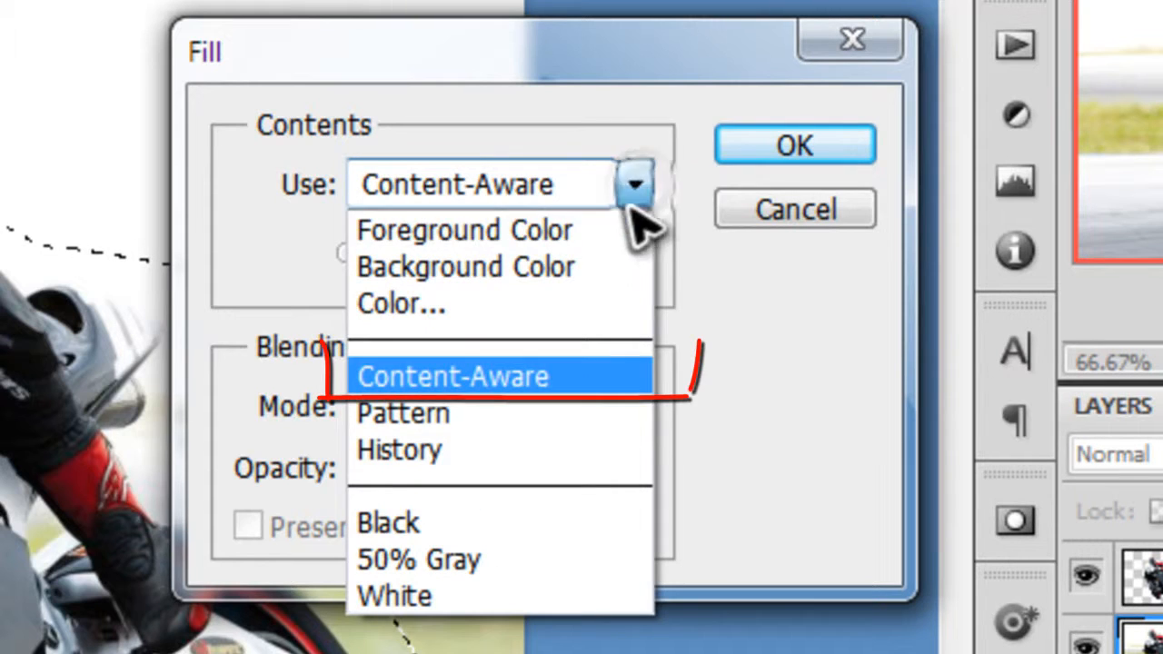
click(589, 387)
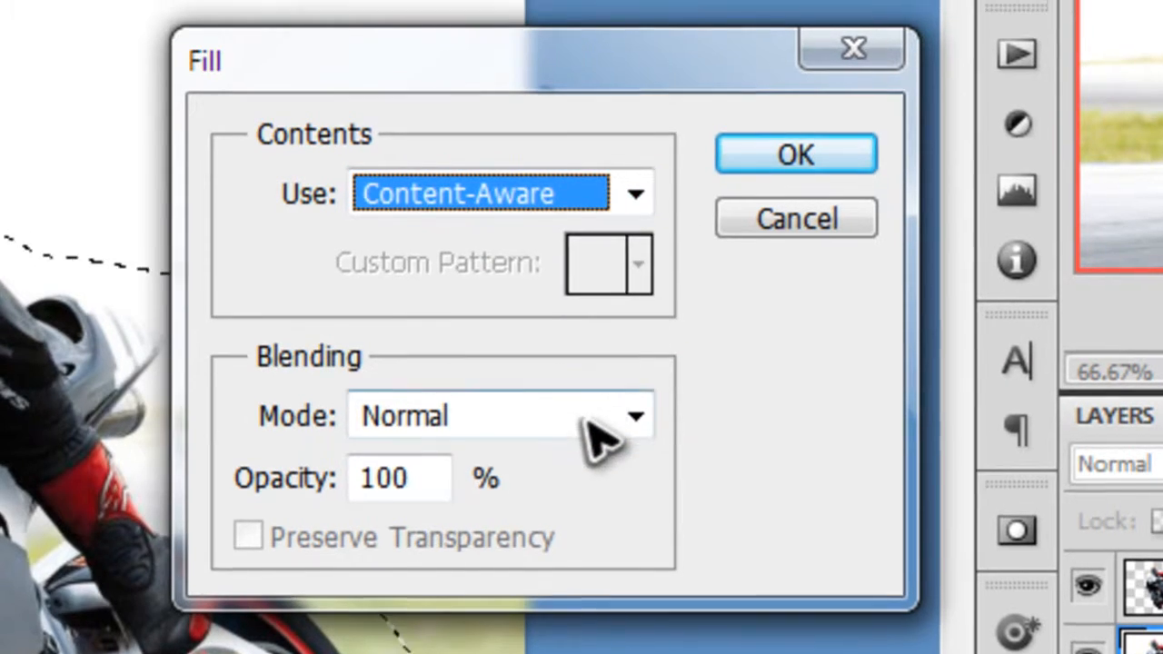
click(595, 414)
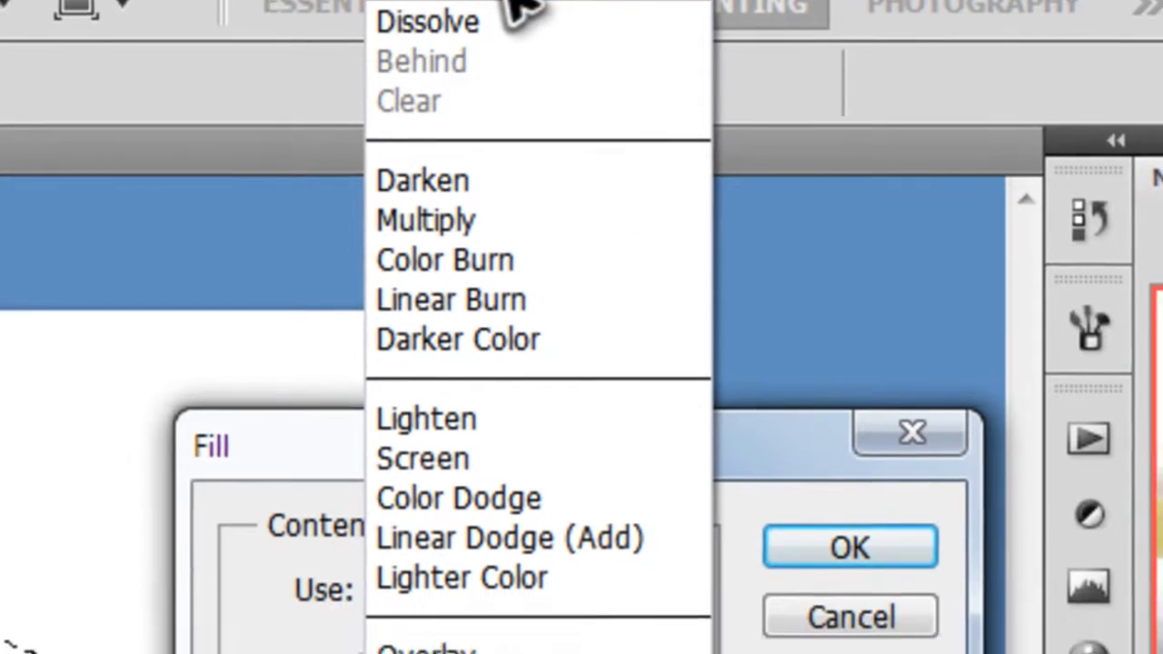
click(504, 41)
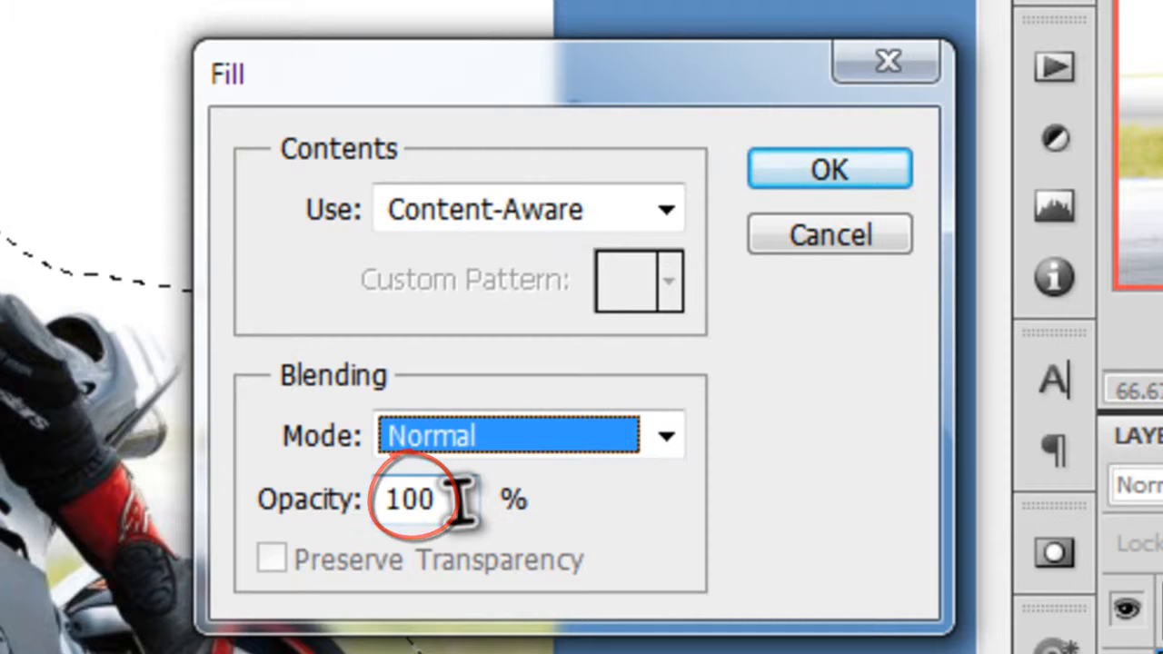
click(837, 173)
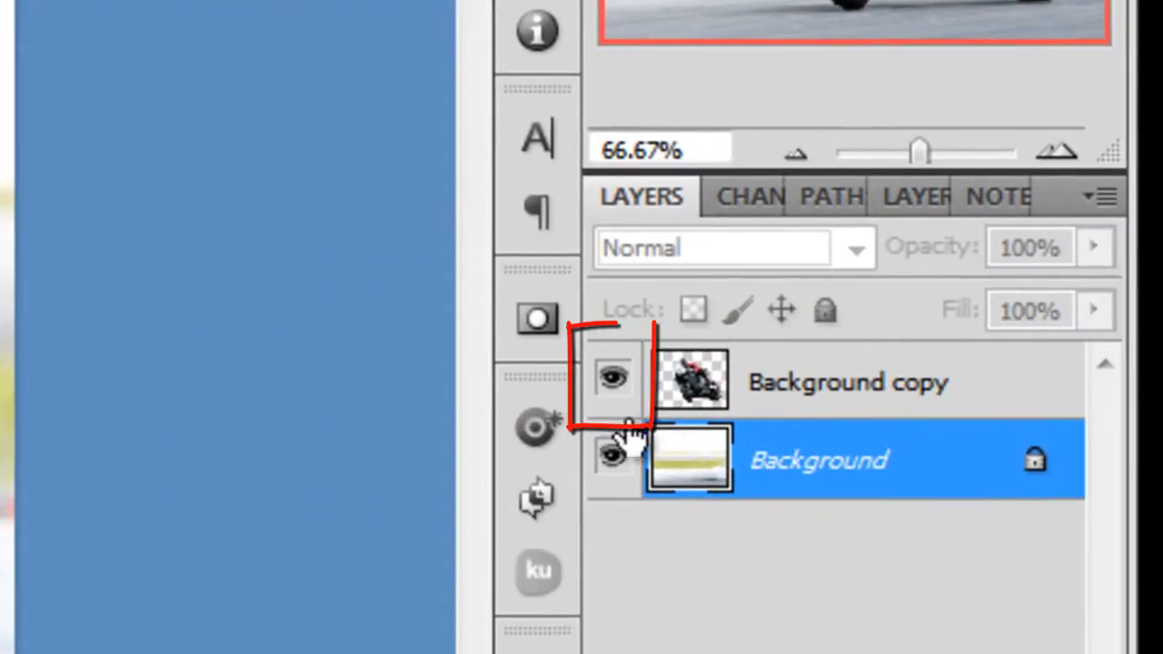
Step: Hide the Background copy layer and deselect the lassoed area
click(706, 369)
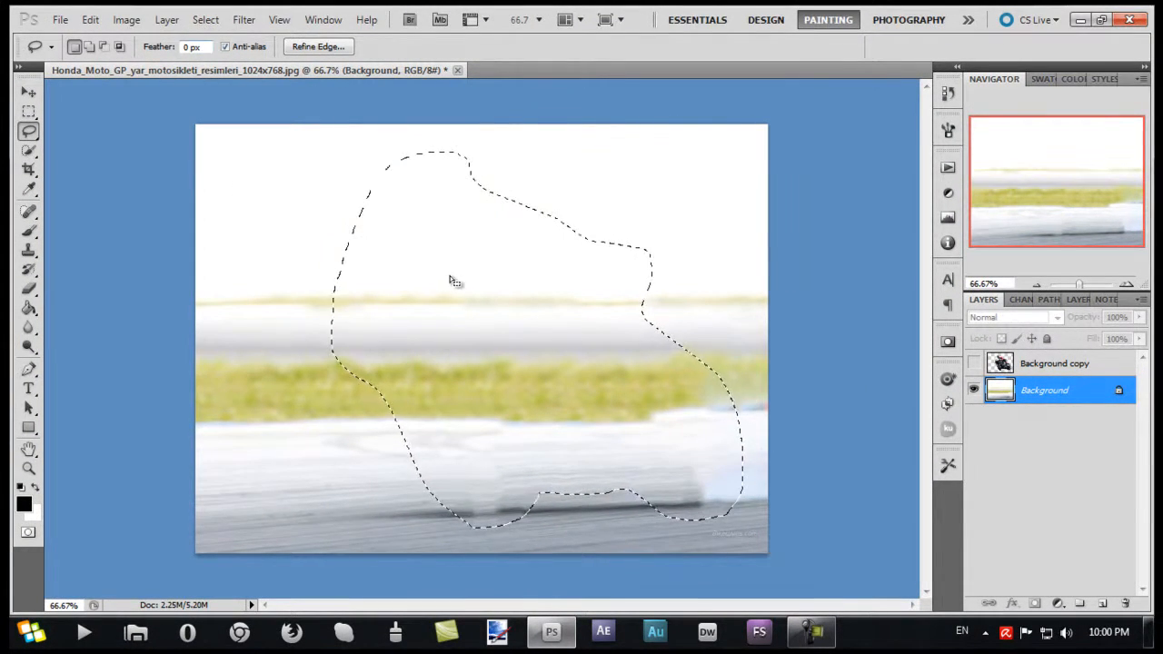
key(ctrl+d)
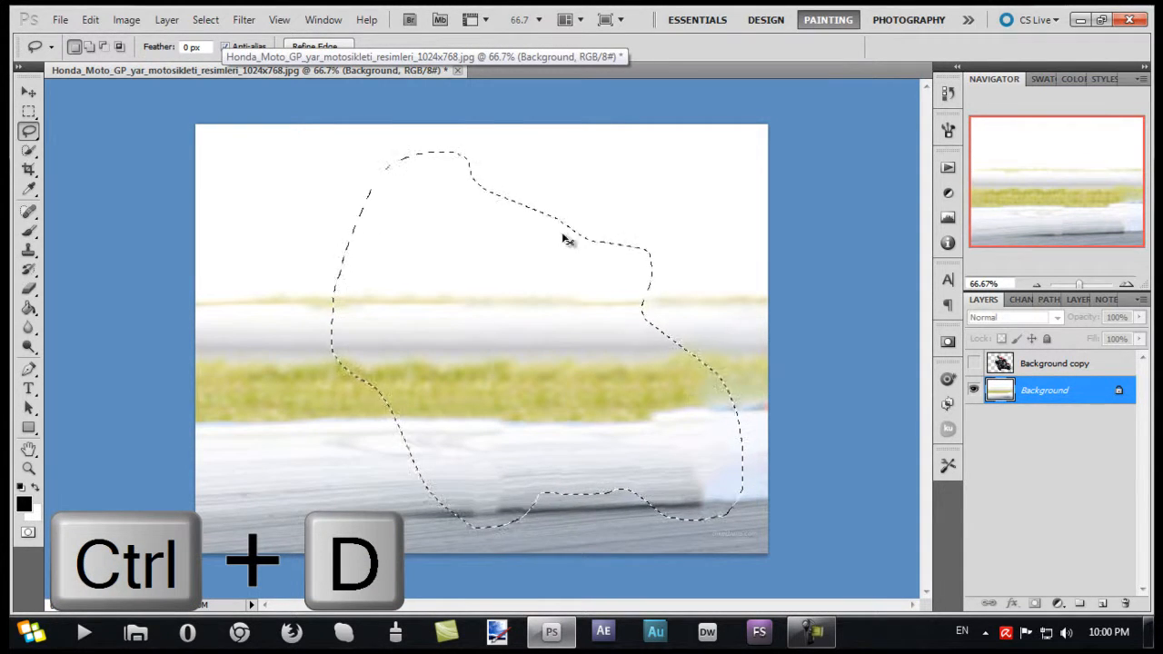
click(706, 374)
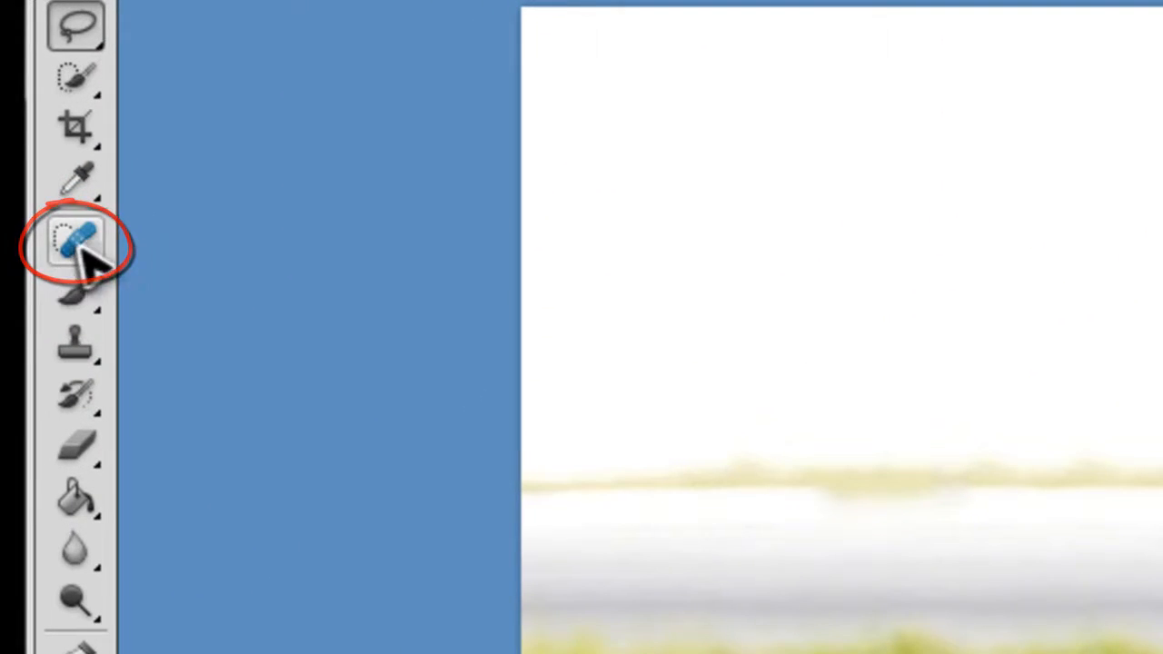
Step: Paint over the pale patch and broken track edge near the photo's lower-right corner with a 23 px Spot Healing Brush using Proximity Match
click(86, 244)
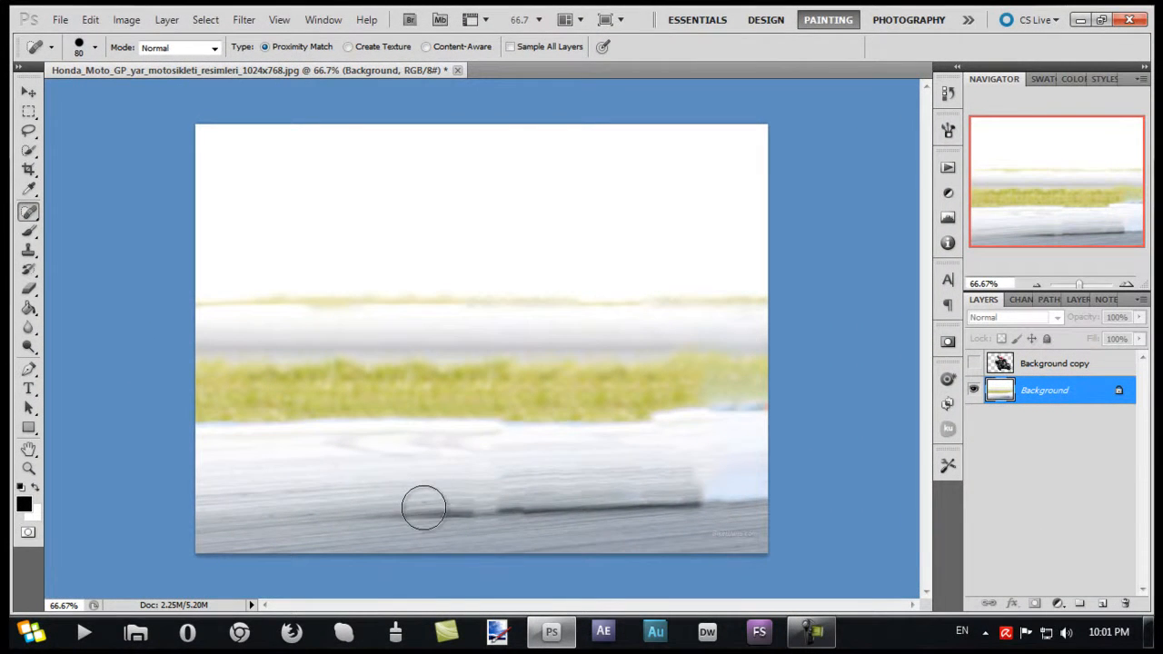
right_click(423, 507)
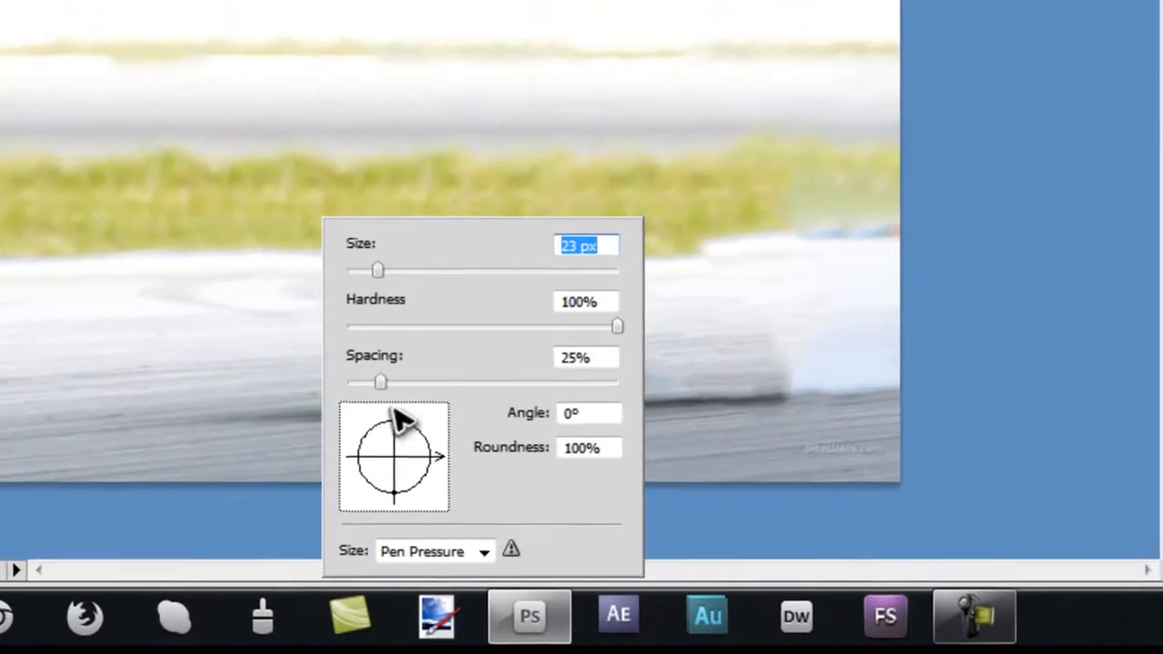
key(Return)
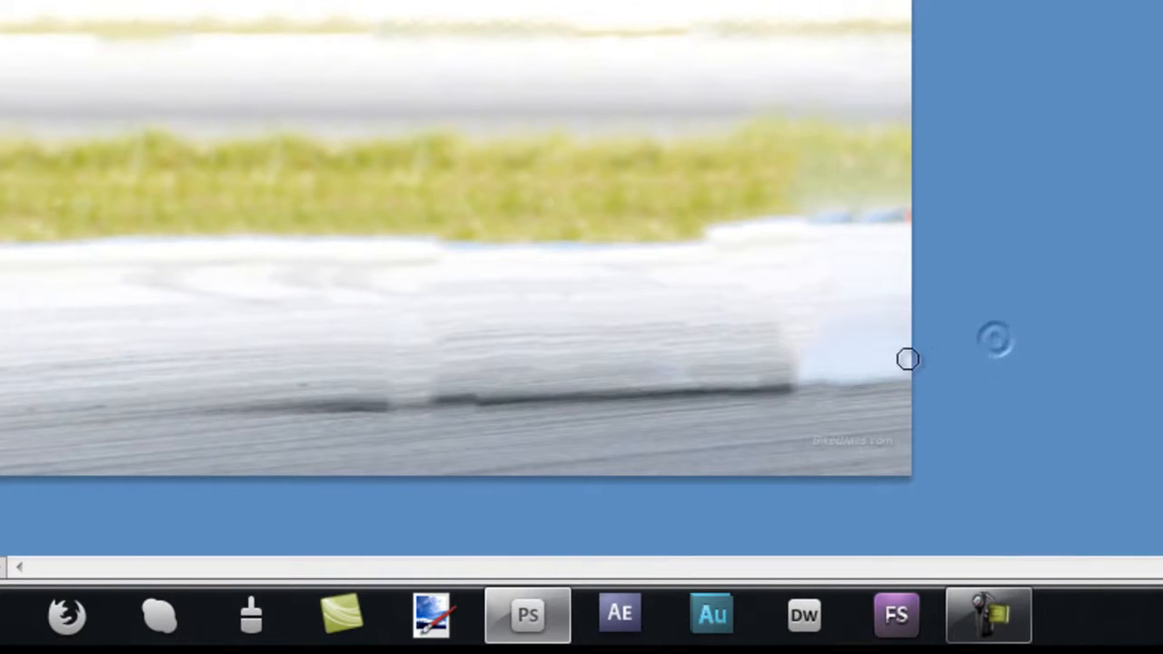
drag(800, 376, 901, 371)
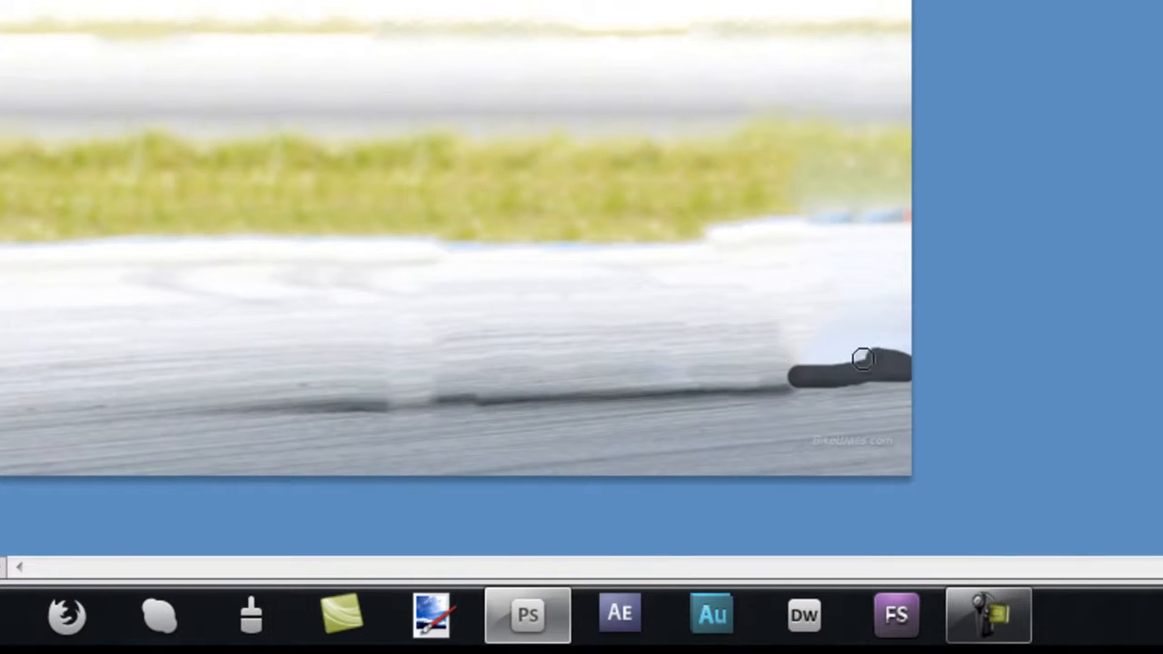
mouse_move(797, 362)
mouse_down()
mouse_move(845, 342)
mouse_move(914, 337)
mouse_up()
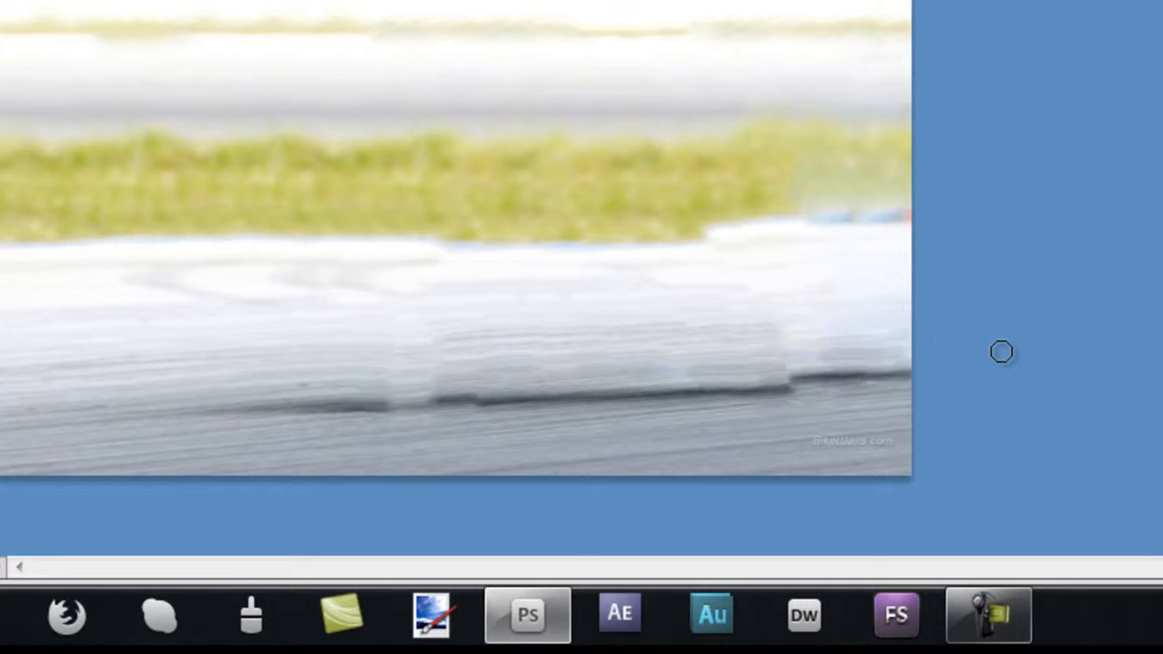
drag(794, 382, 789, 389)
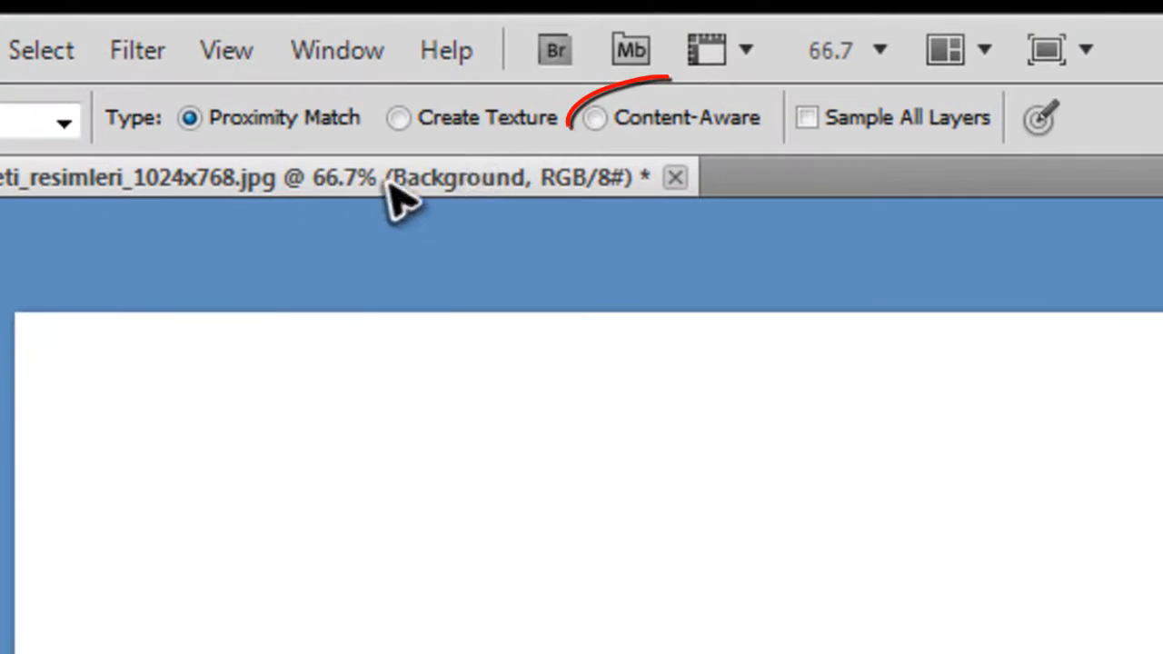
Step: Remove the dark streaks along the track edge with the Spot Healing Brush set to Content-Aware
click(596, 118)
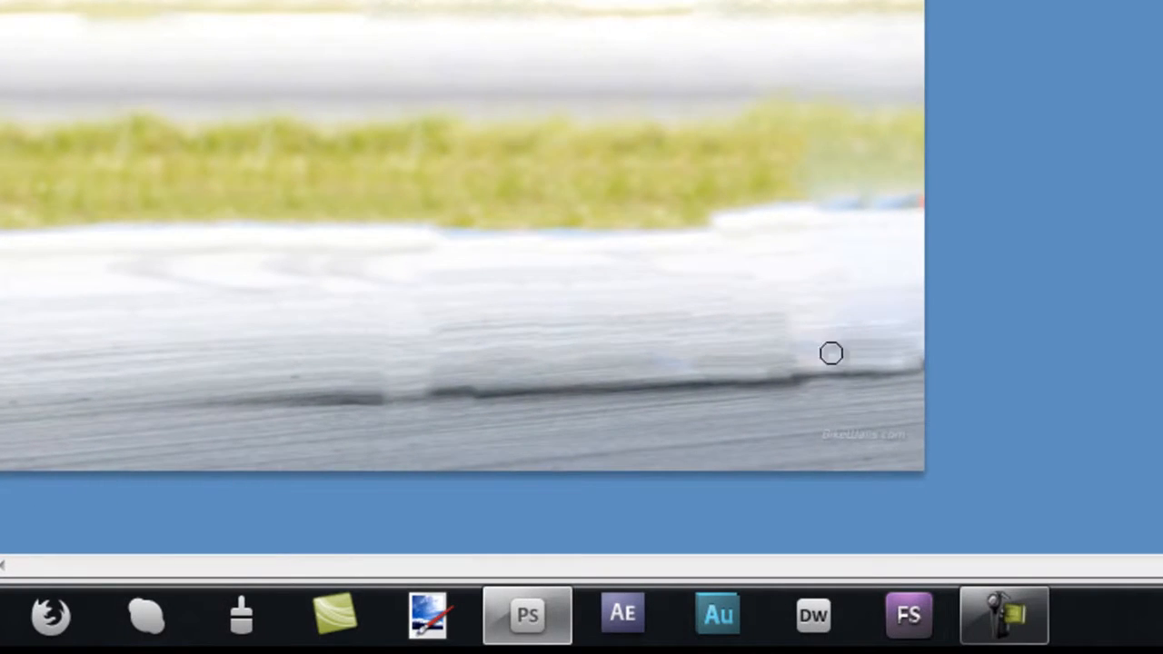
drag(795, 379, 958, 367)
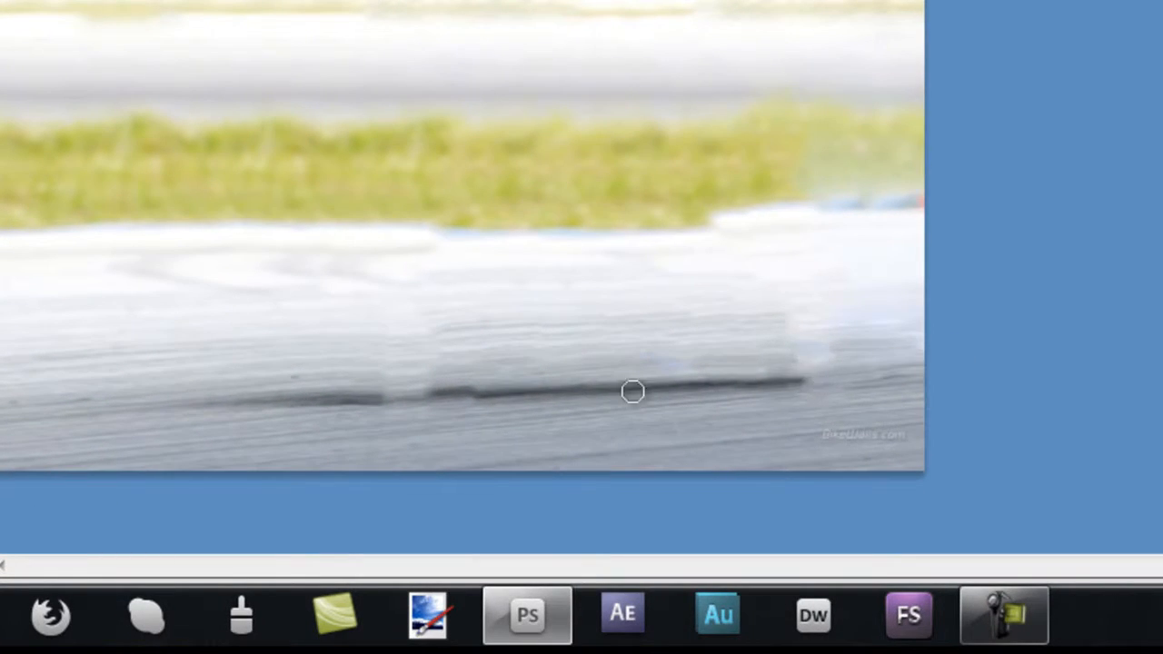
drag(388, 397, 482, 395)
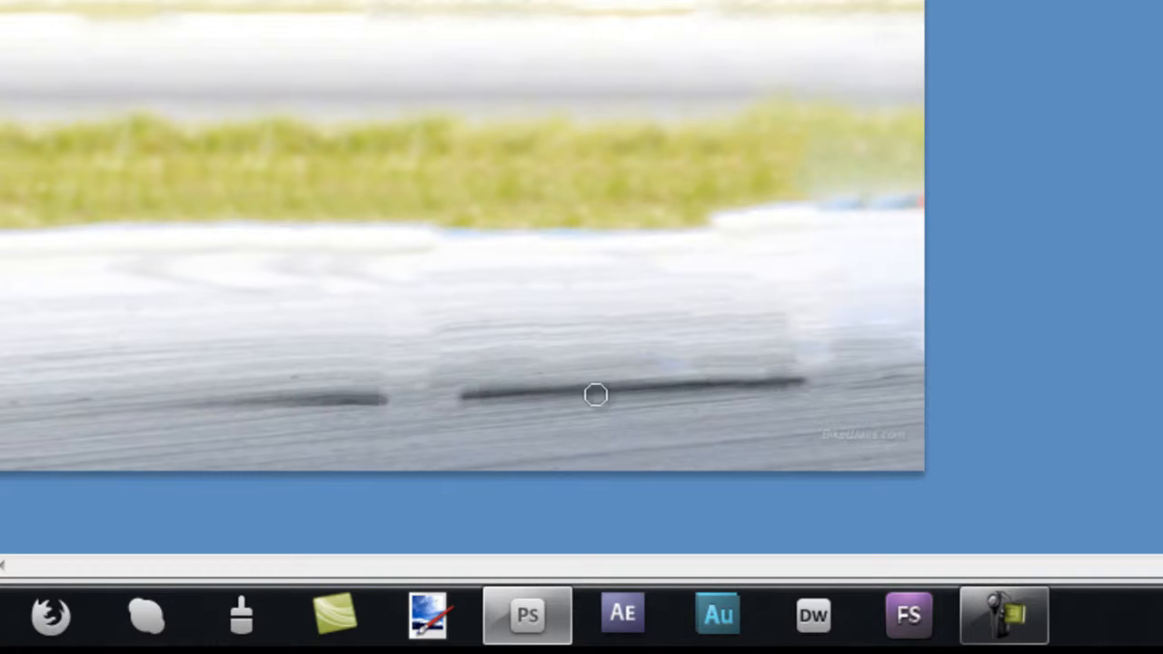
mouse_move(411, 397)
mouse_down()
mouse_move(262, 399)
mouse_move(309, 400)
mouse_up()
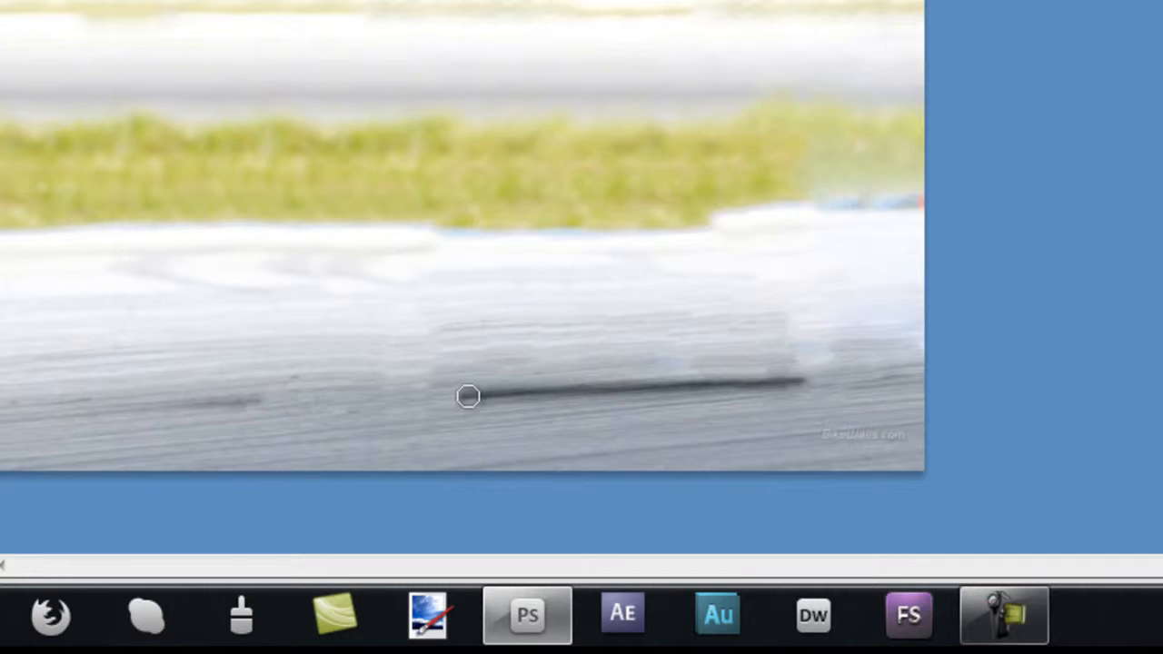
drag(491, 394, 804, 383)
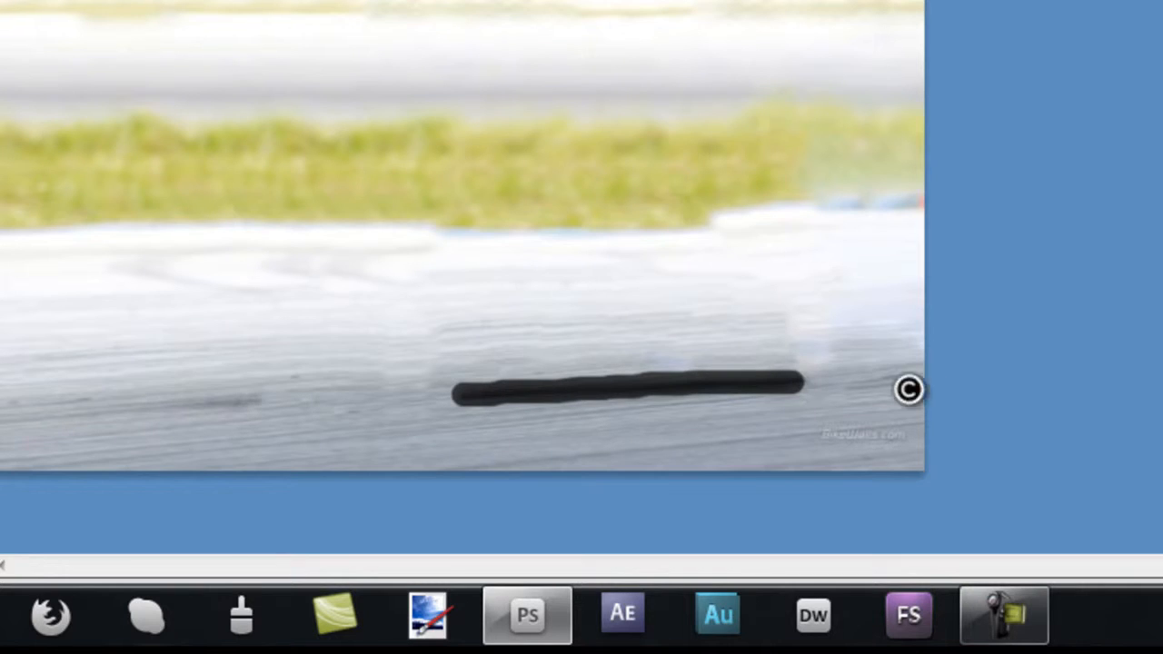
alt+click(800, 382)
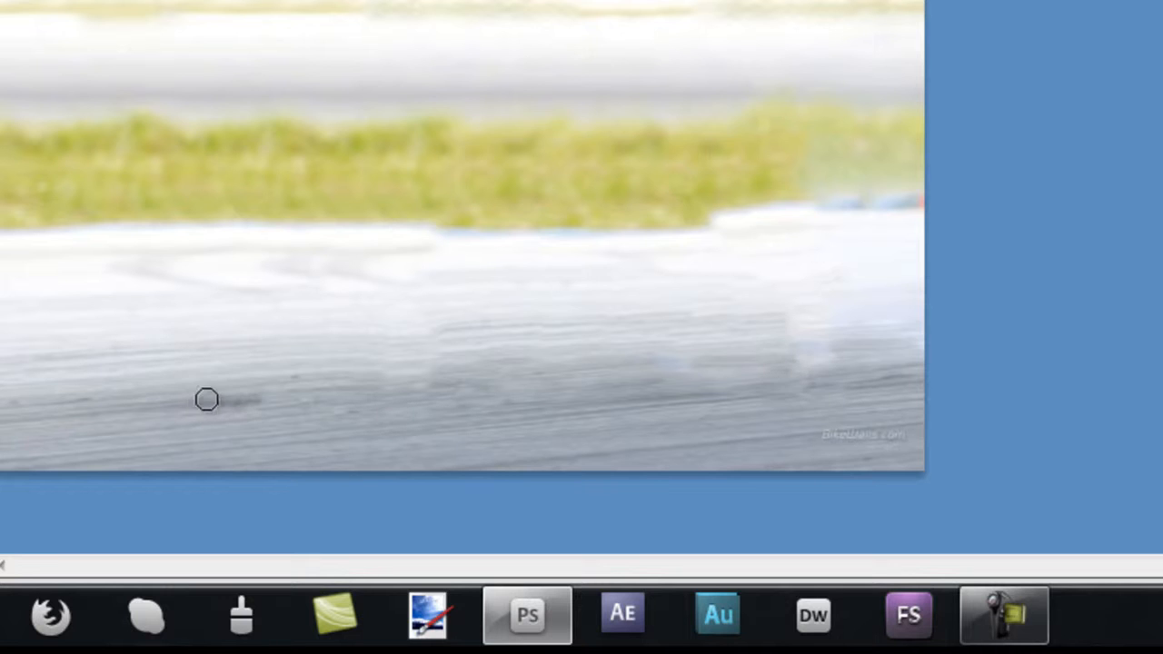
drag(259, 401, 277, 400)
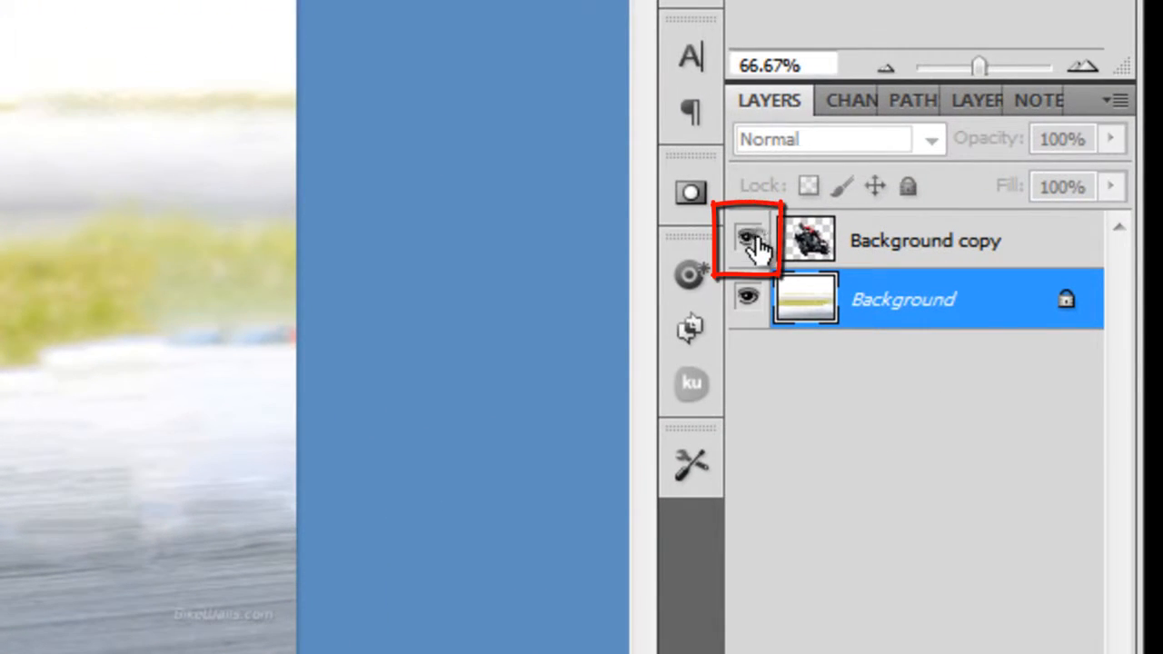
Step: Show and activate the Background copy layer, and move the motorcycle cut-out to the left on the canvas
click(759, 237)
click(818, 242)
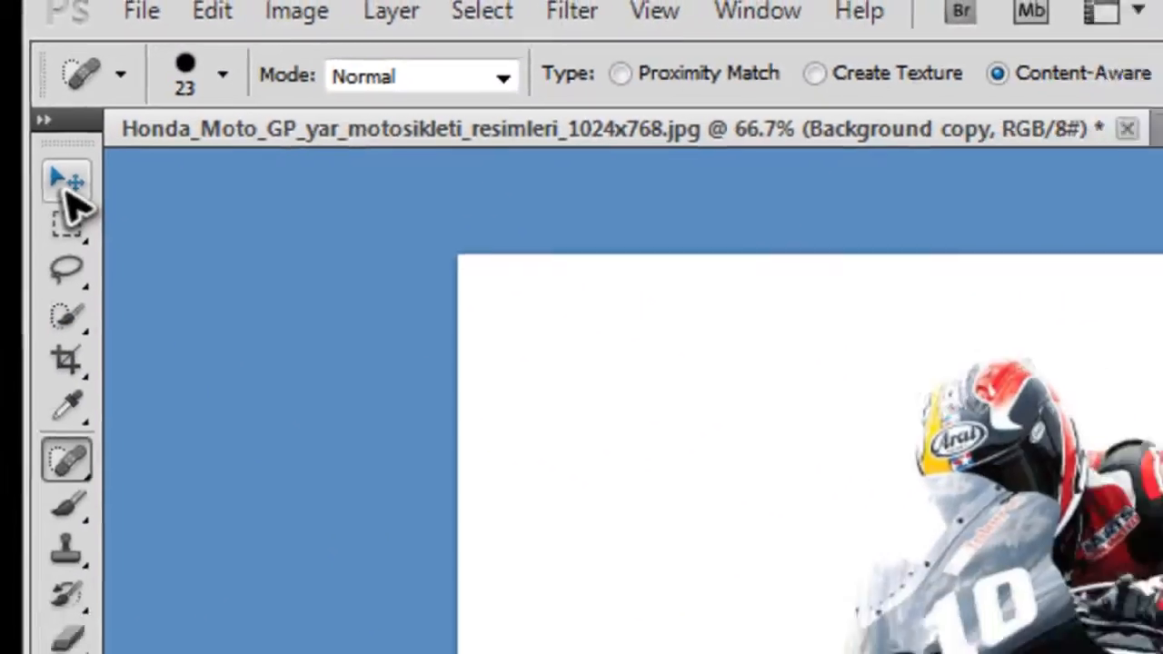
click(66, 184)
drag(491, 305, 456, 306)
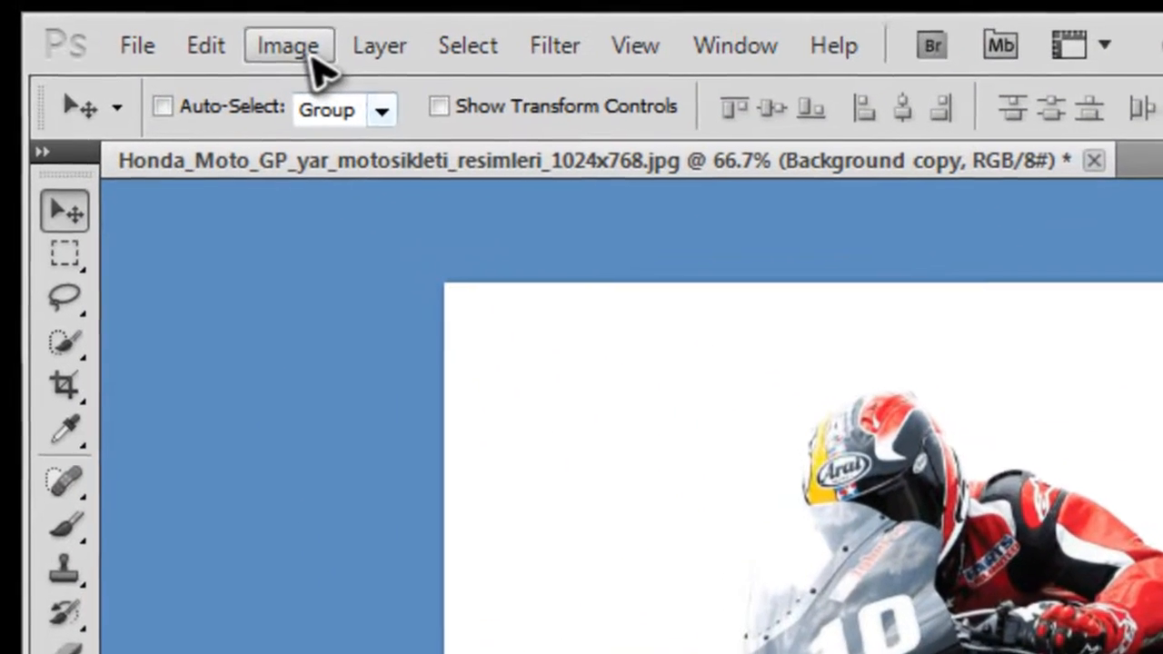
Step: Start Puppet Warp on the motorcycle cut-out and toggle its mesh display off and back on
click(211, 47)
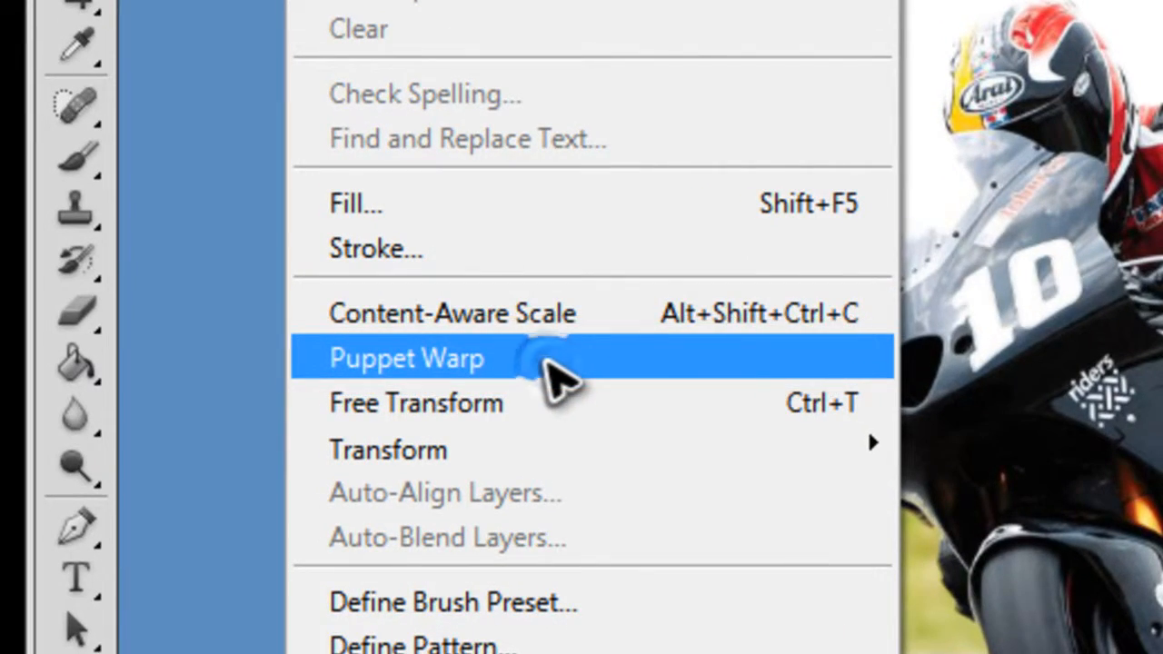
click(552, 363)
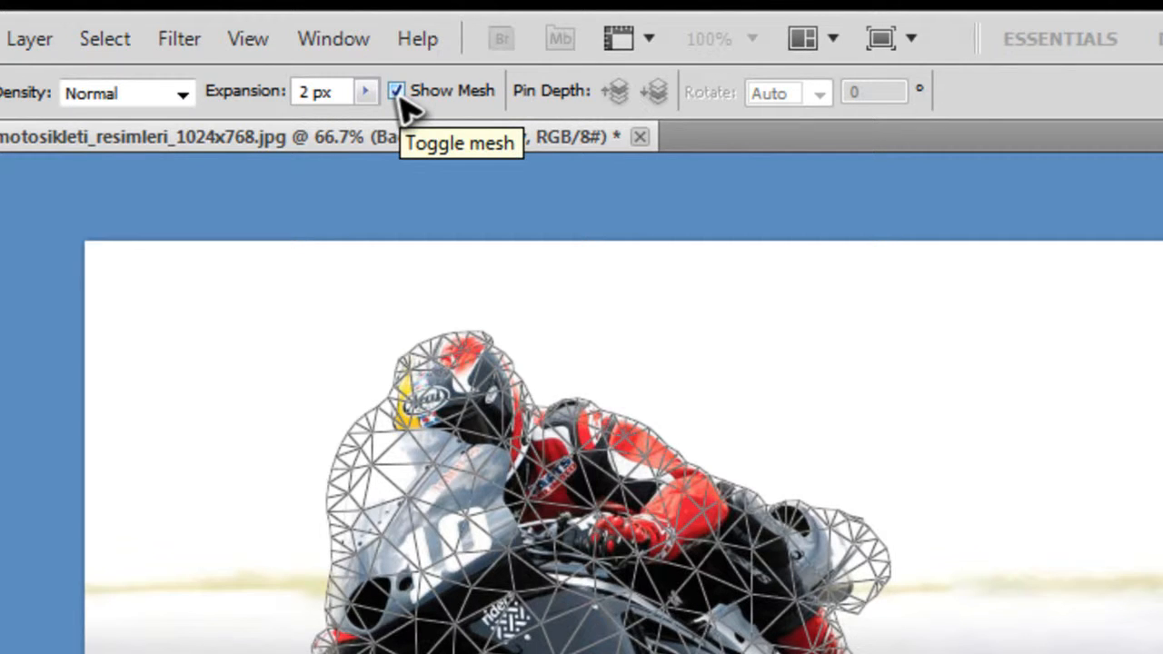
click(397, 91)
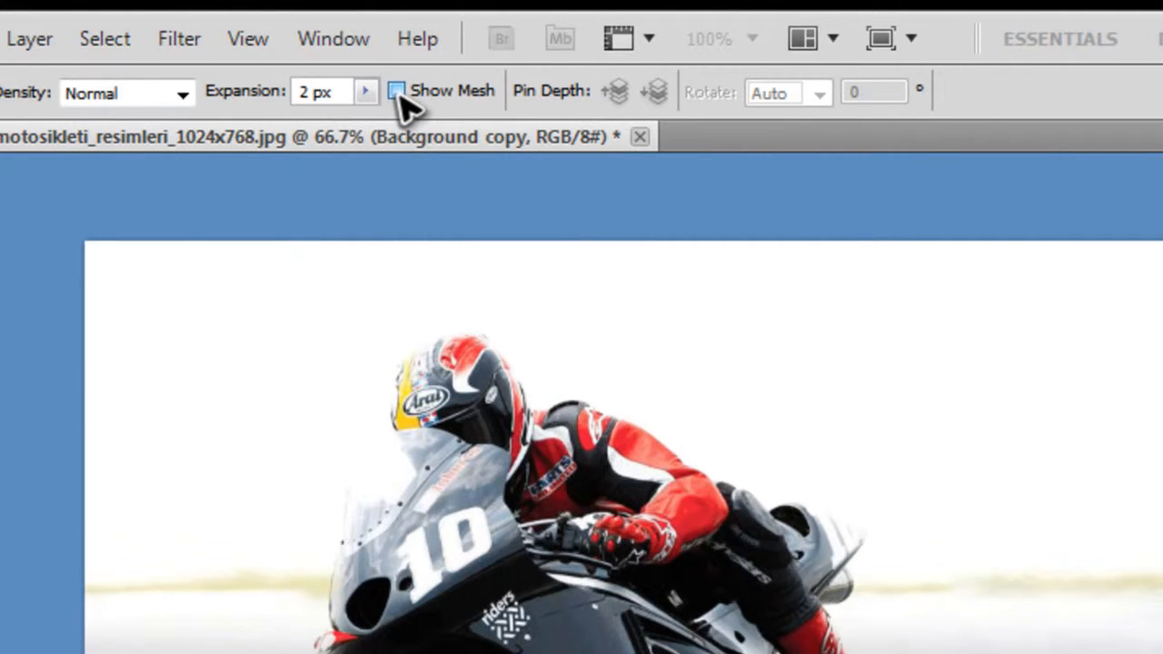
click(397, 91)
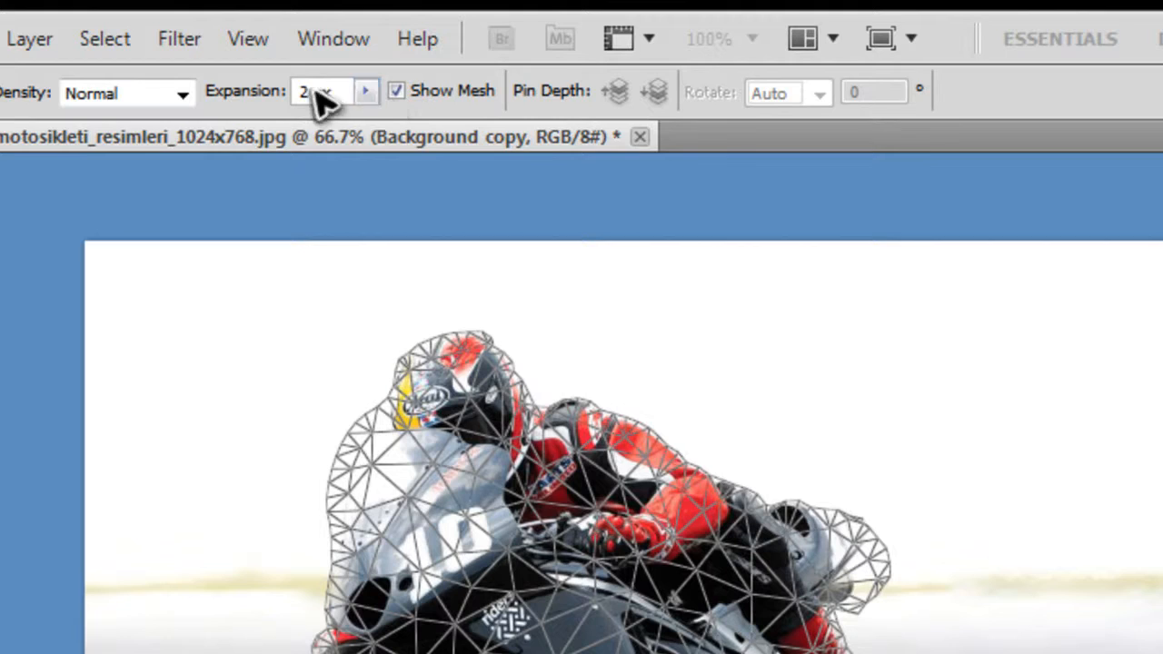
Step: Try the More Points and Normal mesh densities, and set the density to Fewer Points
click(389, 93)
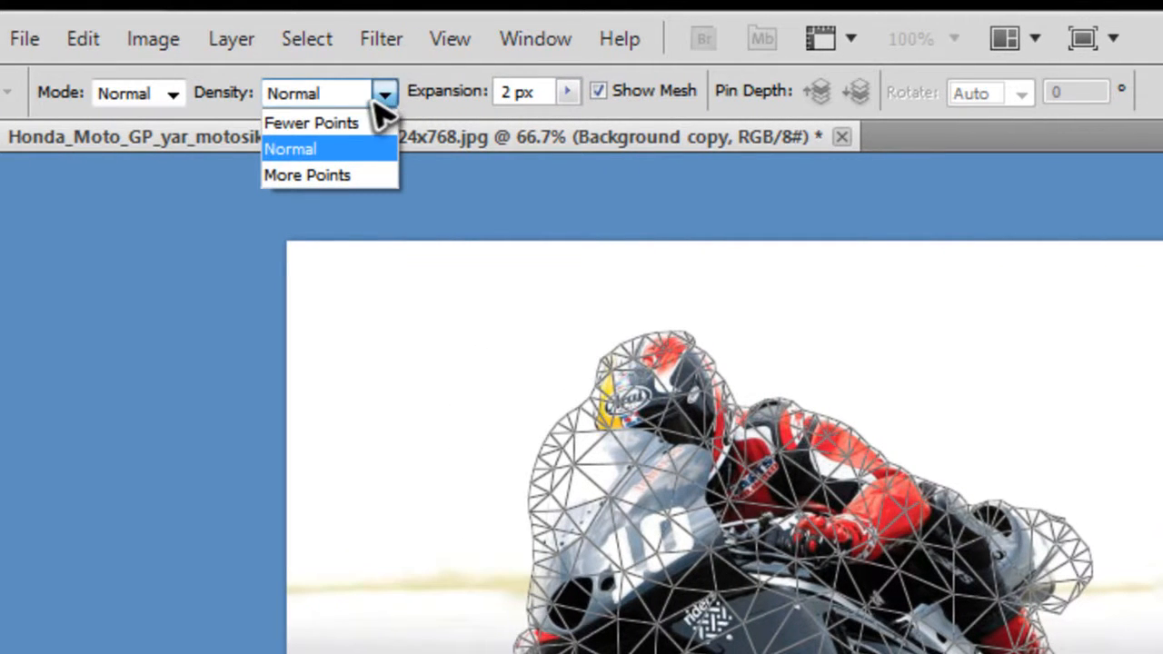
click(341, 175)
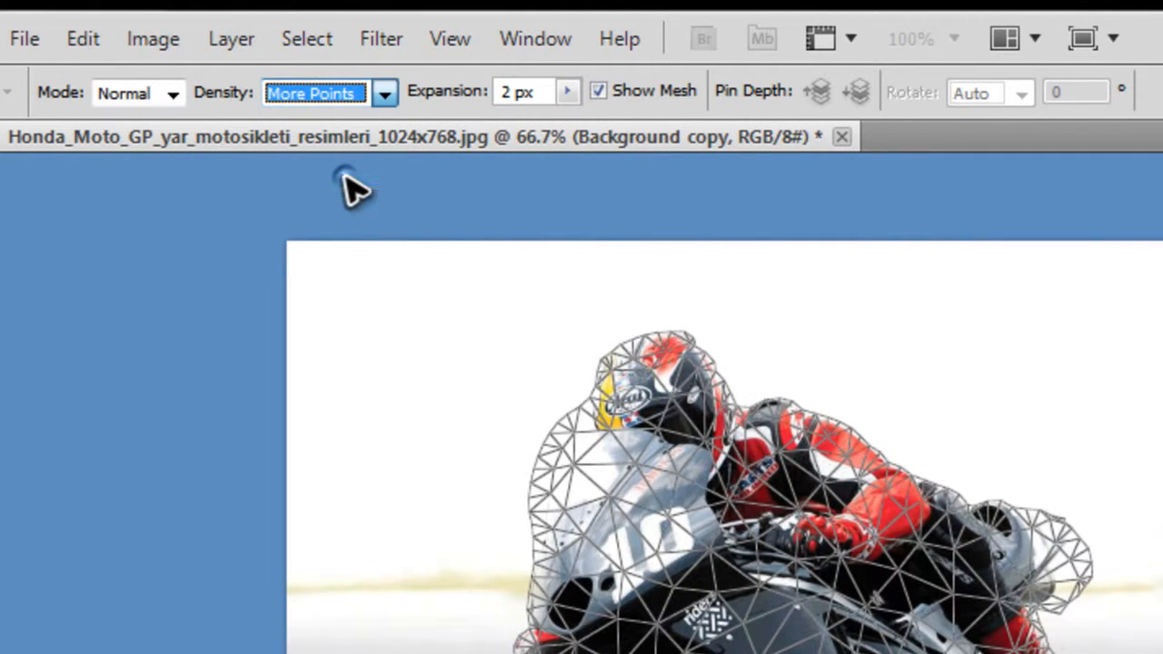
click(385, 94)
click(363, 151)
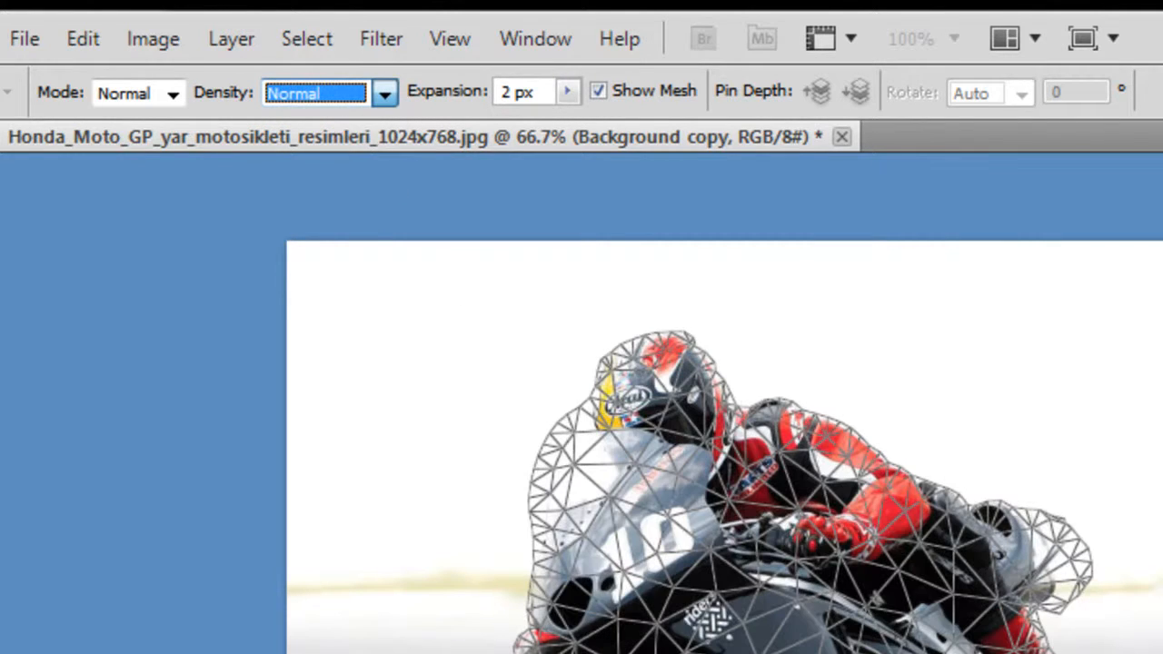
click(381, 91)
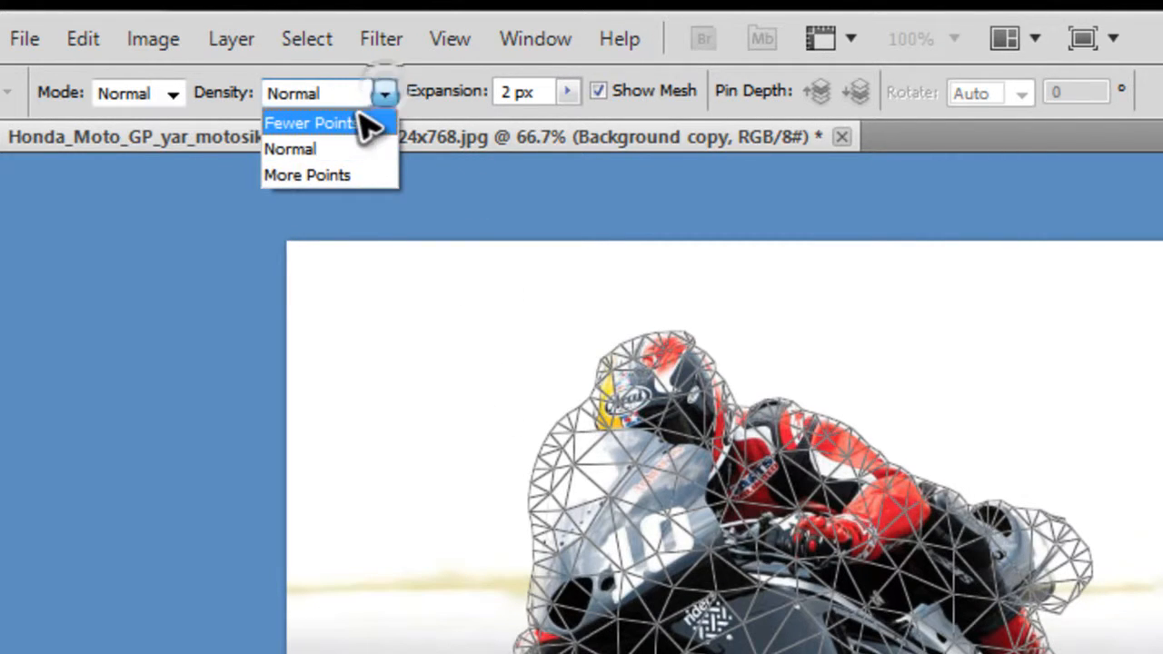
click(364, 119)
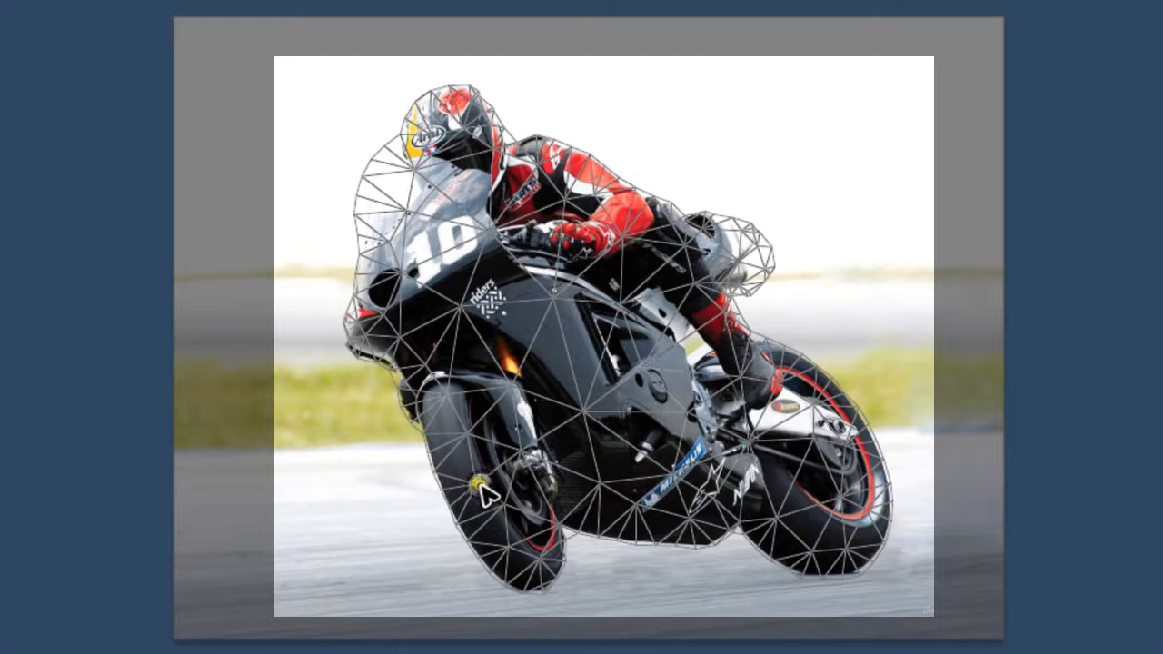
Step: Place warp pins on the front wheel, windshield, helmet, rider's arm and rear wheel, deleting the unwanted pin at the rider's leg
click(400, 218)
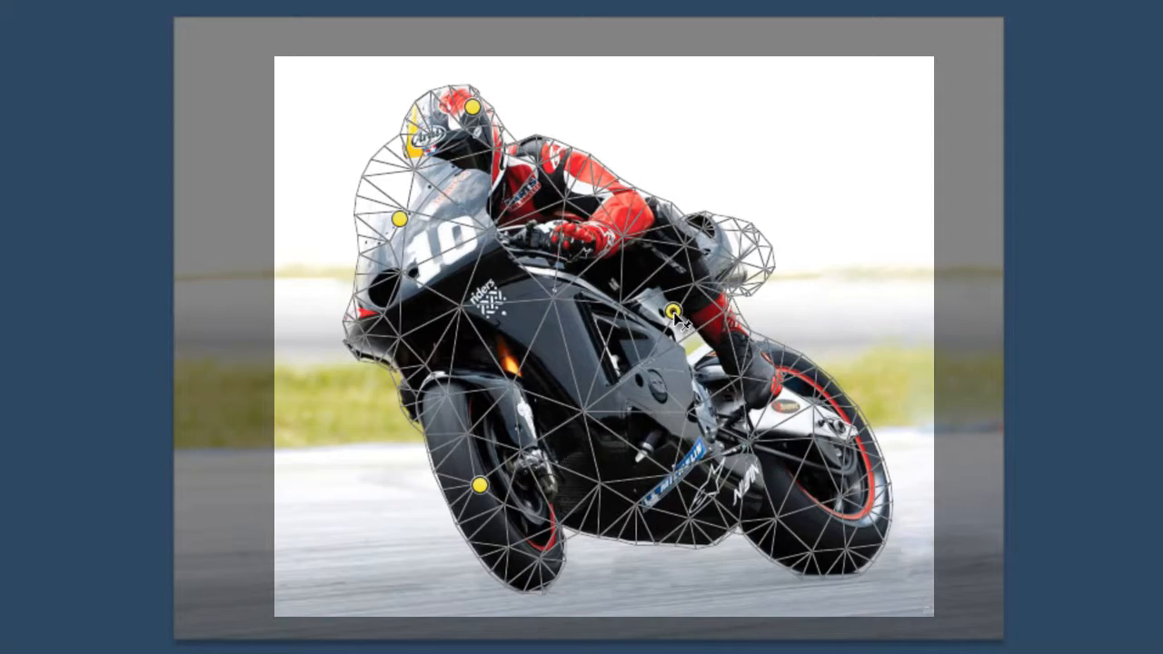
right_click(673, 313)
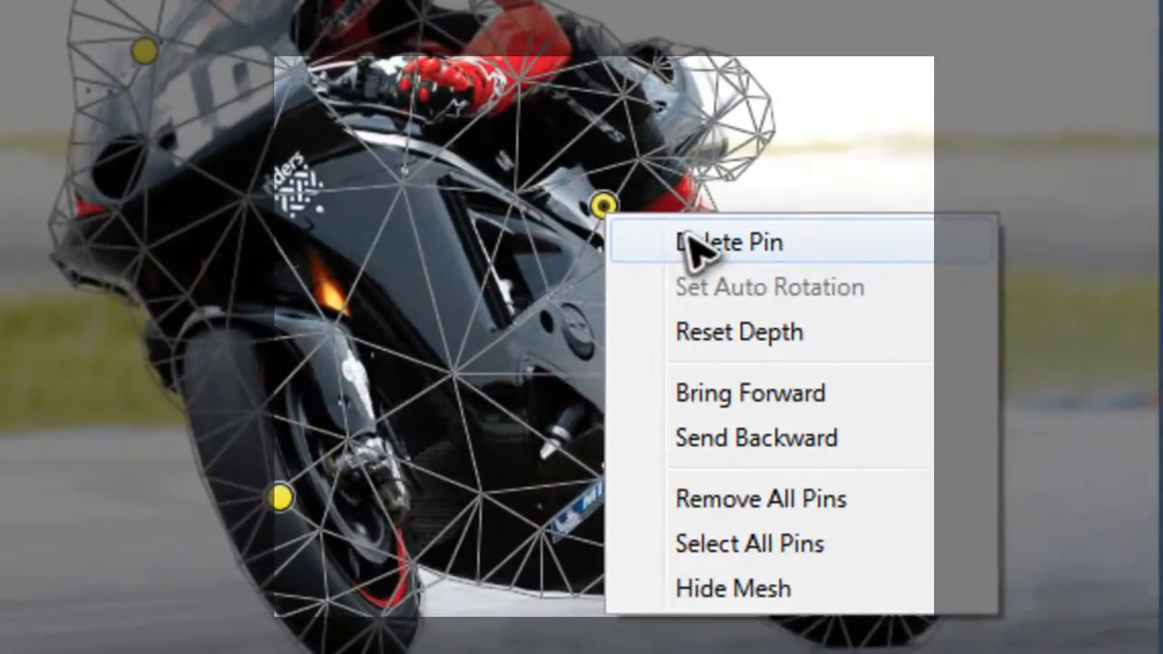
click(727, 332)
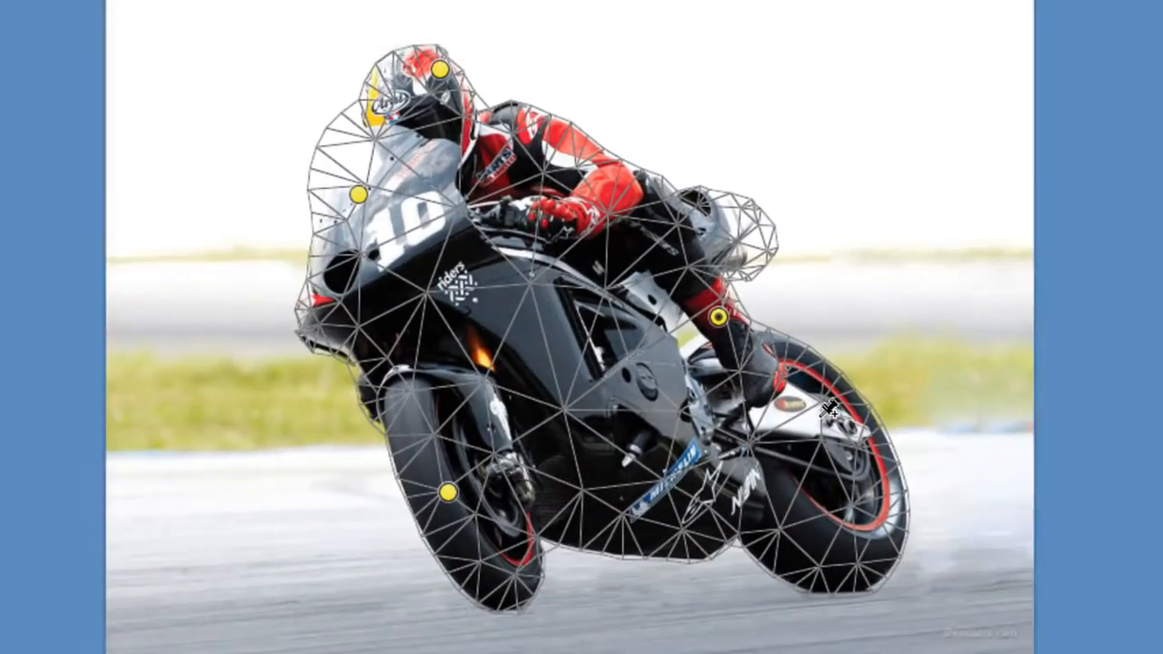
right_click(718, 318)
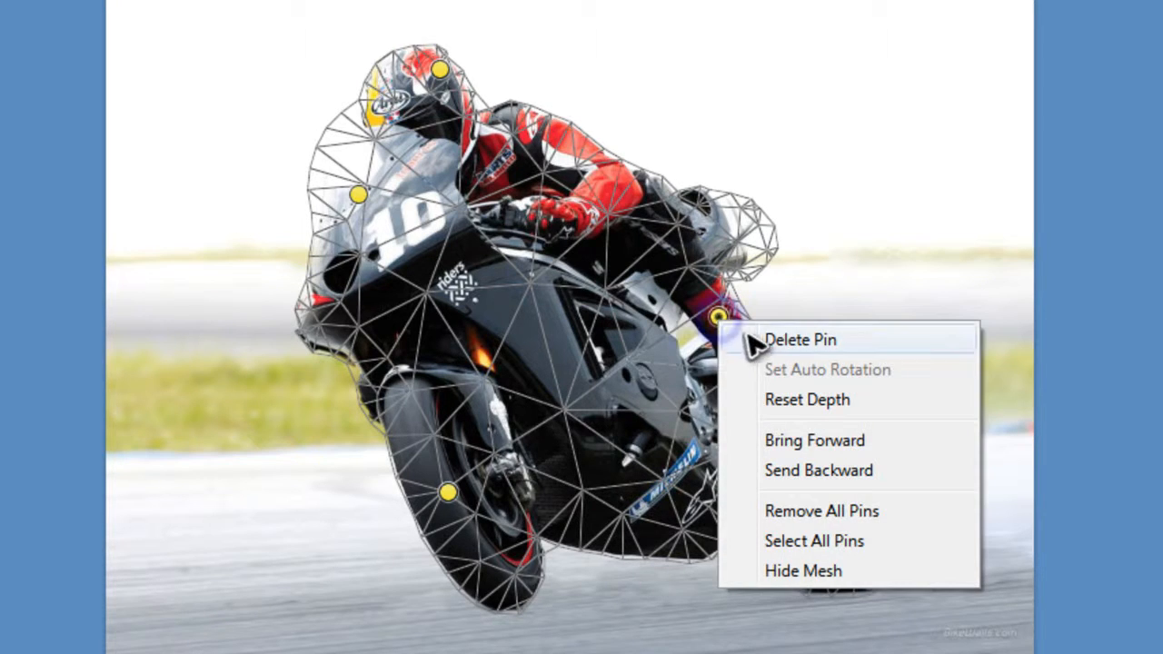
click(746, 336)
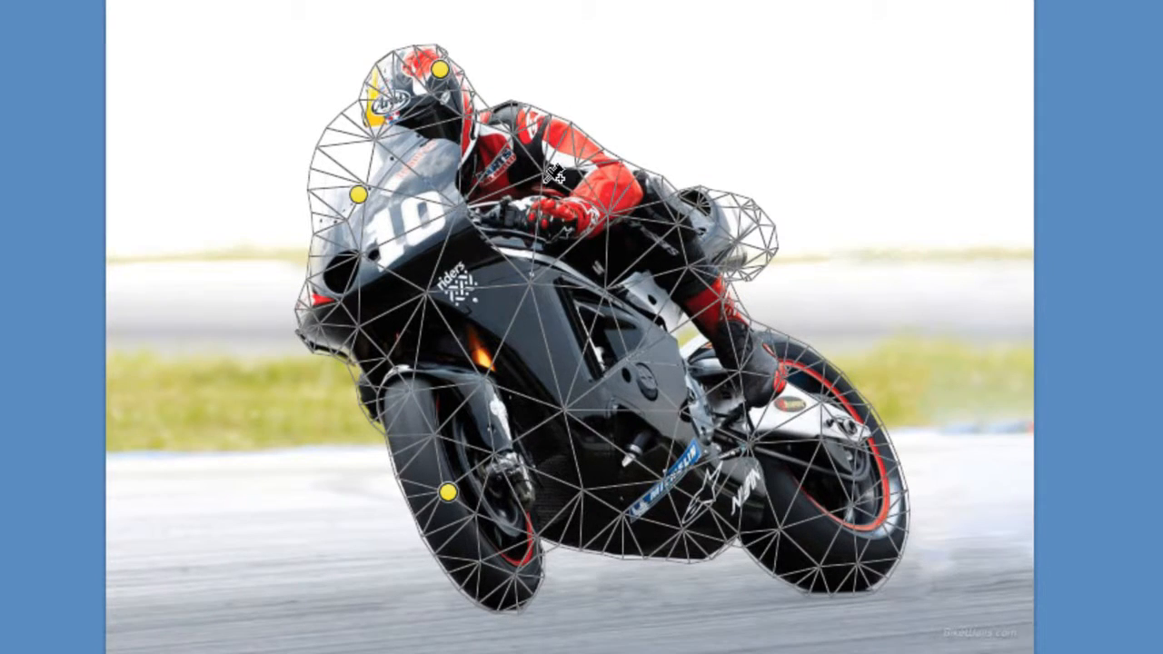
click(594, 183)
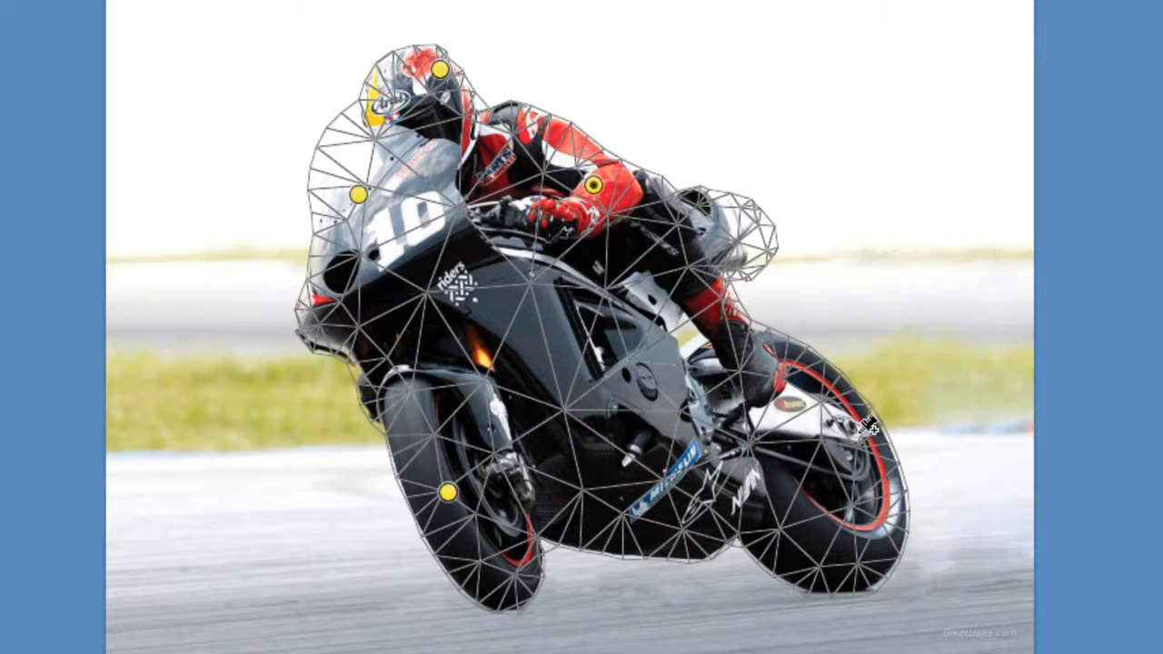
click(881, 478)
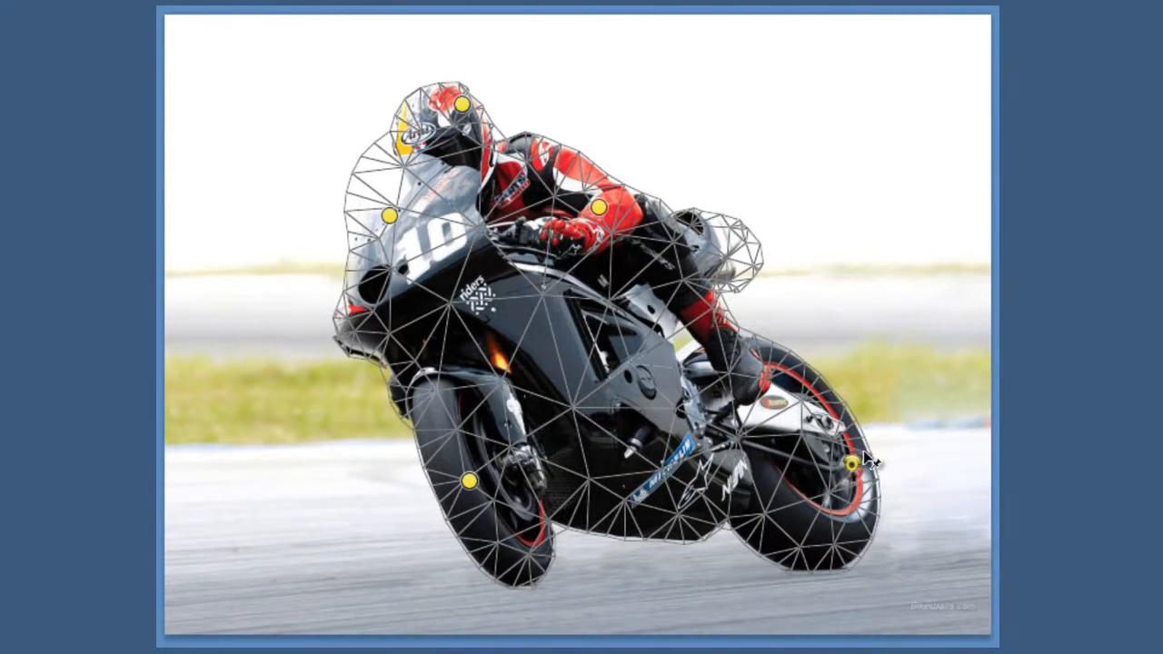
Step: Raise the rear wheel strongly and the front wheel slightly by moving their pins, and commit the puppet warp
drag(852, 465, 864, 373)
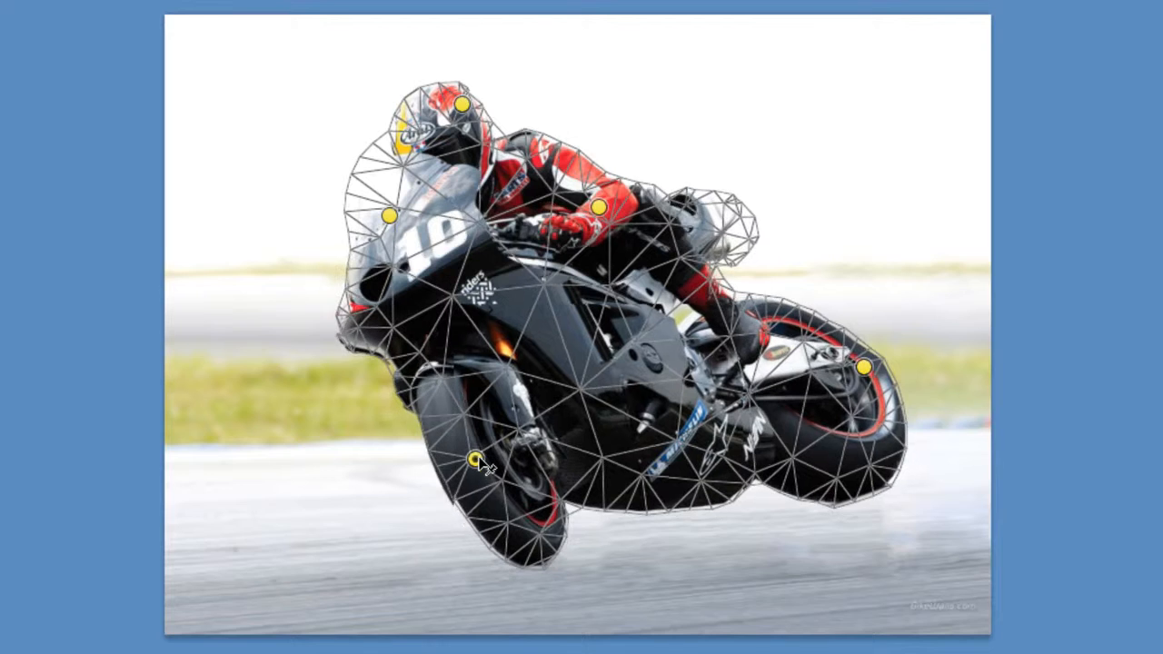
drag(471, 479, 477, 457)
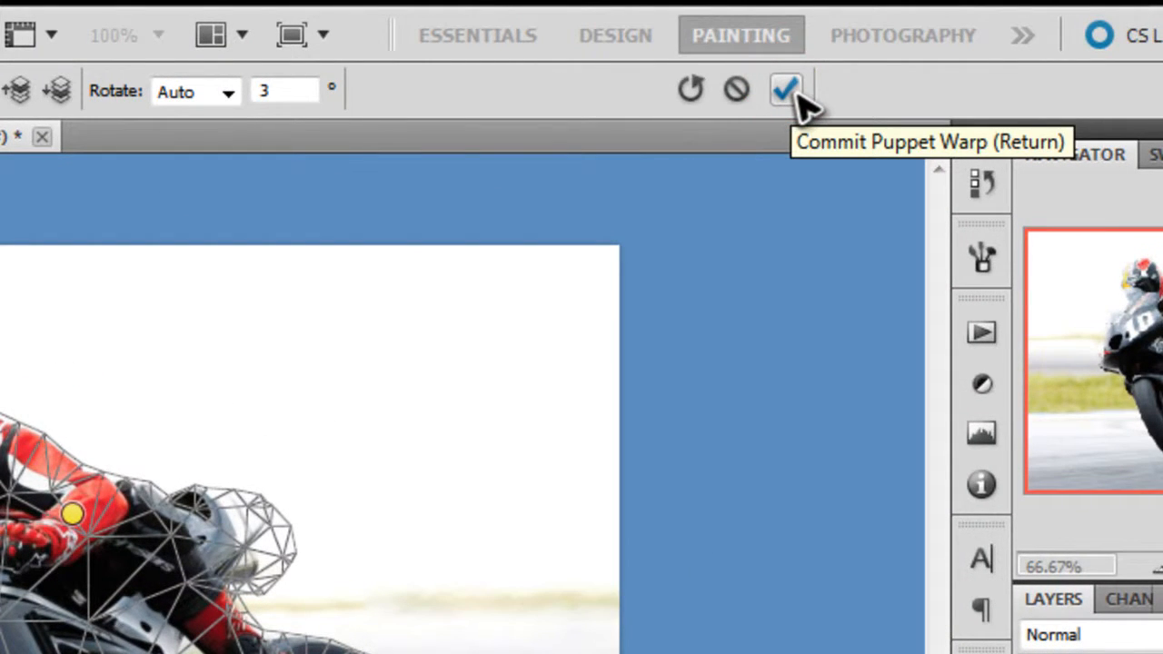
click(788, 89)
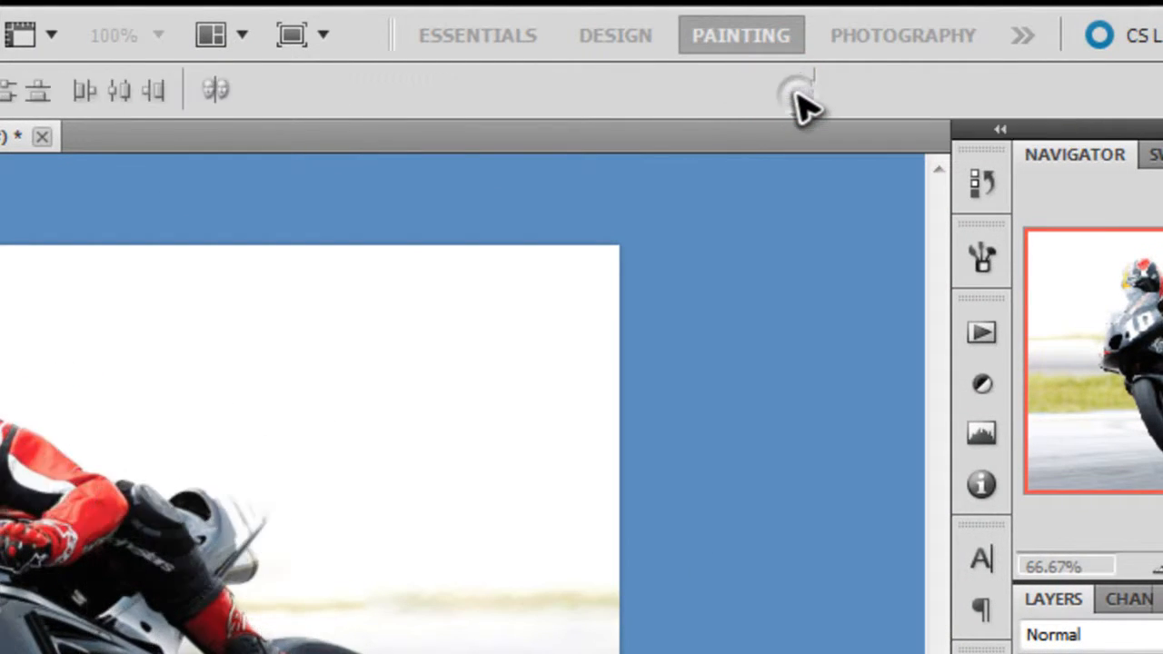